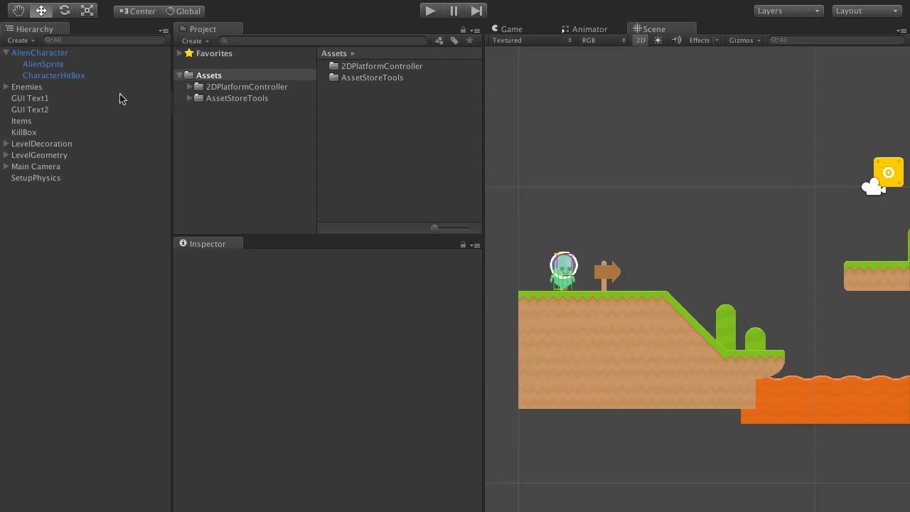
# - Select AlienSprite under AlienCharacter to show its sprite, material and Animator in the Inspector
pyautogui.click(54, 66)
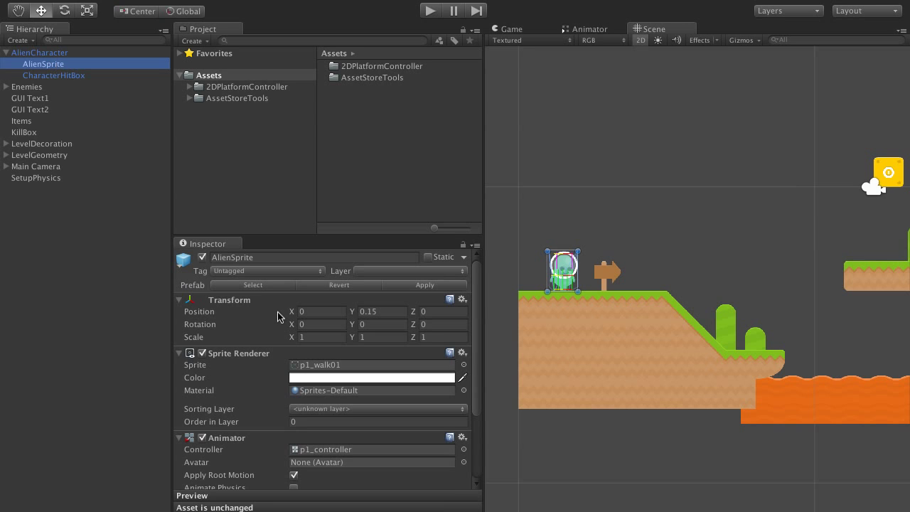
# - Remove the Unity 2DSprite Animator 2D component from AlienSprite
pyautogui.scroll(-4, 214, 367)
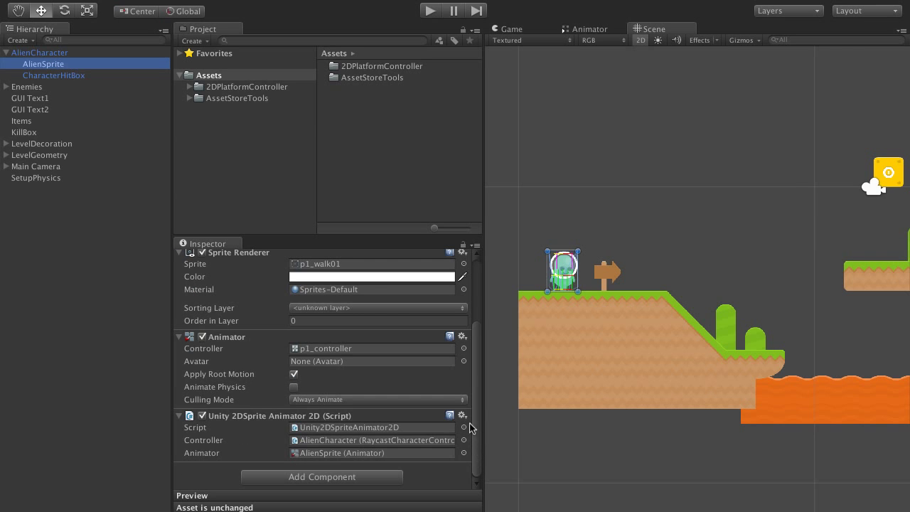
pyautogui.click(462, 415)
pyautogui.click(523, 494)
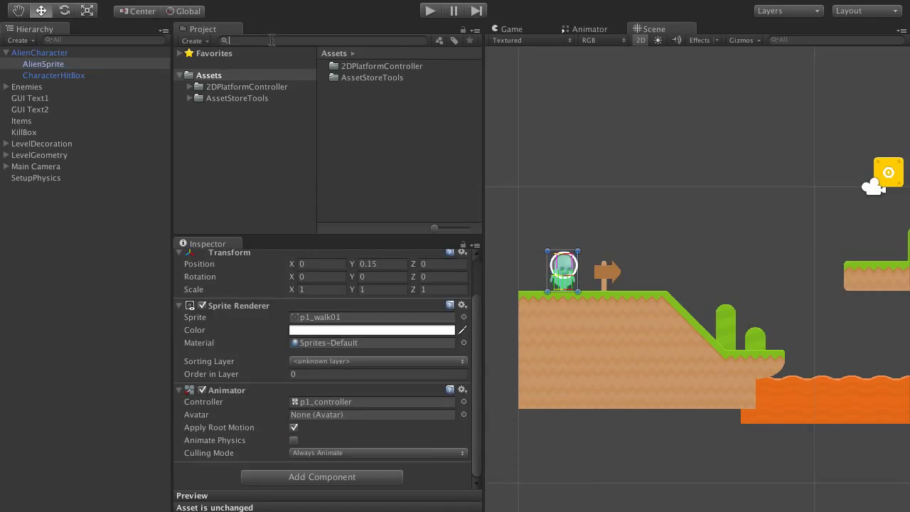
# - Add the AnimationBridge script to AlienSprite and set up its My Character 2D field
pyautogui.write('Animat')
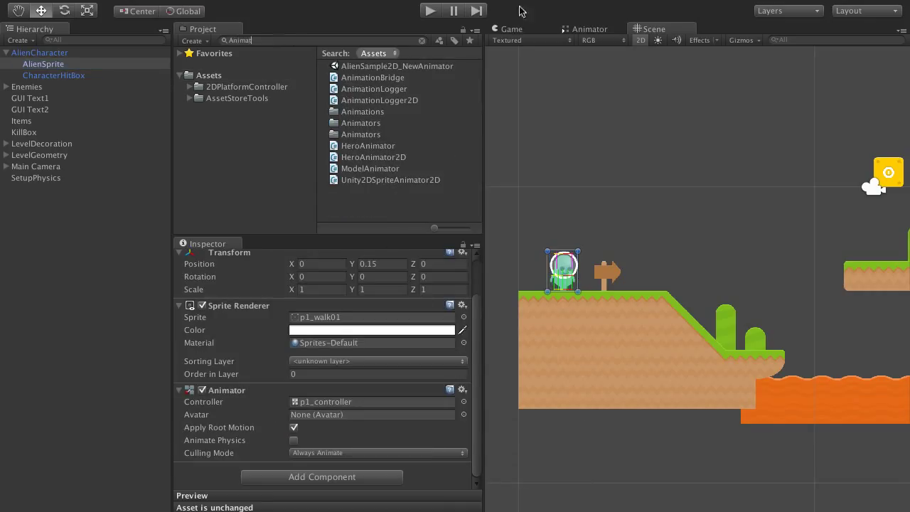
pyautogui.moveTo(373, 78); pyautogui.dragTo(63, 66)
pyautogui.scroll(-1, 349, 412)
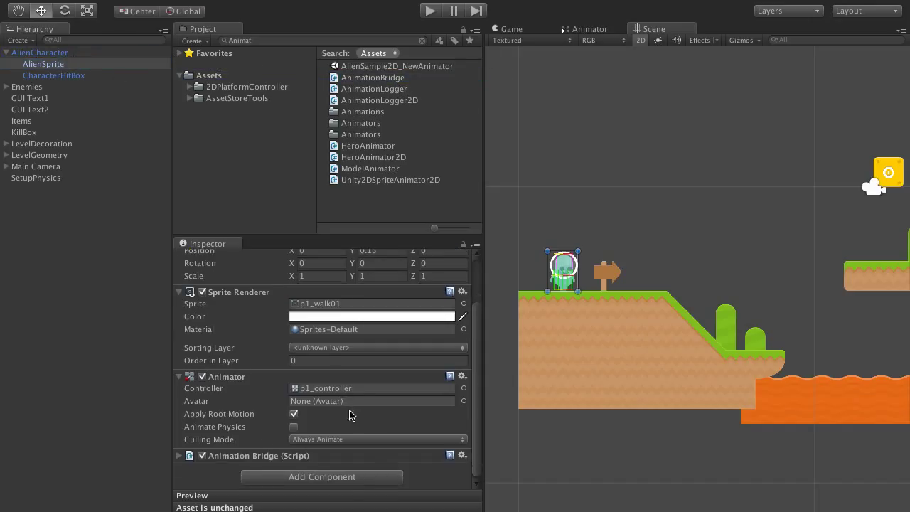
pyautogui.click(180, 455)
pyautogui.scroll(-2, 317, 396)
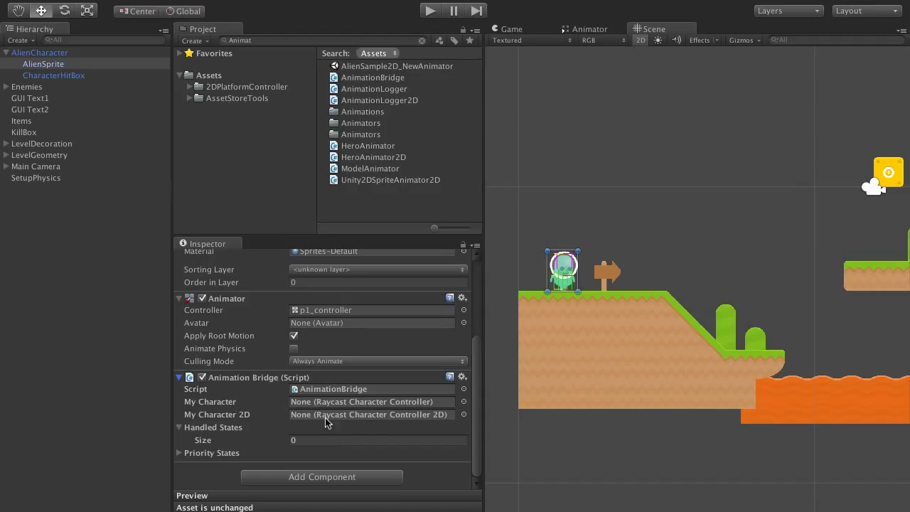
pyautogui.click(463, 414)
# - Assign AlienCharacter as My Character 2D and set Handled States size to 6
pyautogui.doubleClick(624, 119)
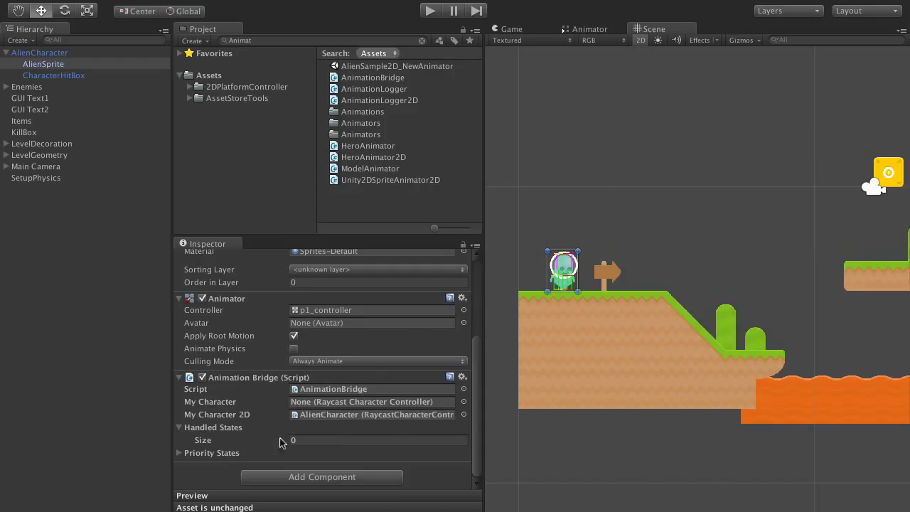
pyautogui.click(304, 441)
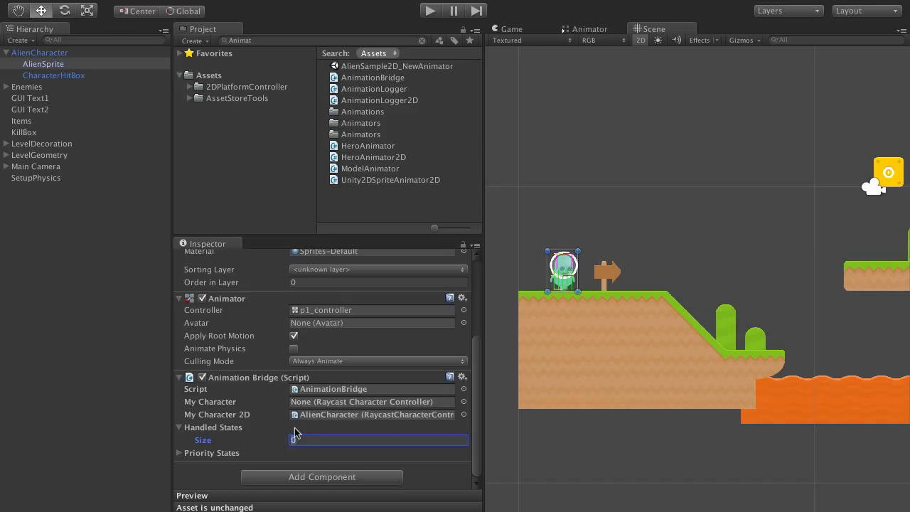
pyautogui.write('6')
pyautogui.press('Return')
# - Set handled state elements 1–4 to WALKING, RUNNING, SLIDING and AIRBORNE
pyautogui.scroll(-2, 348, 416)
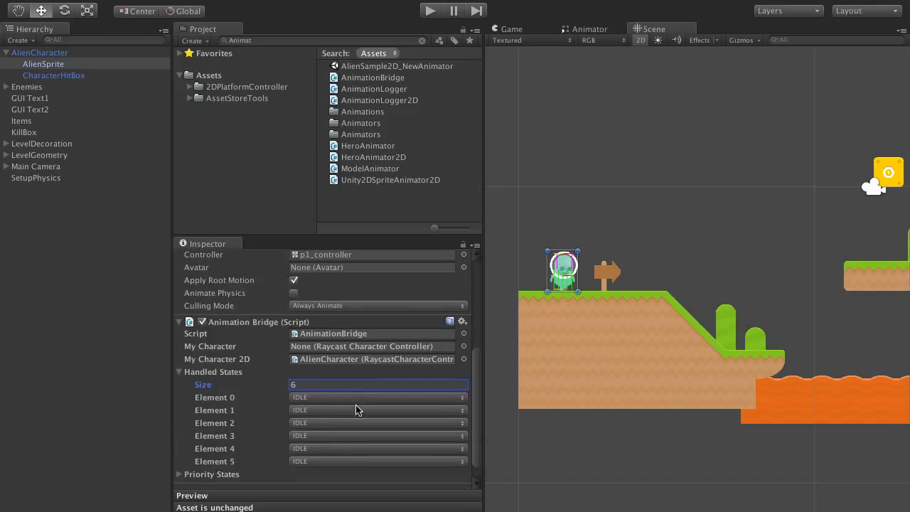
pyautogui.click(323, 410)
pyautogui.click(349, 423)
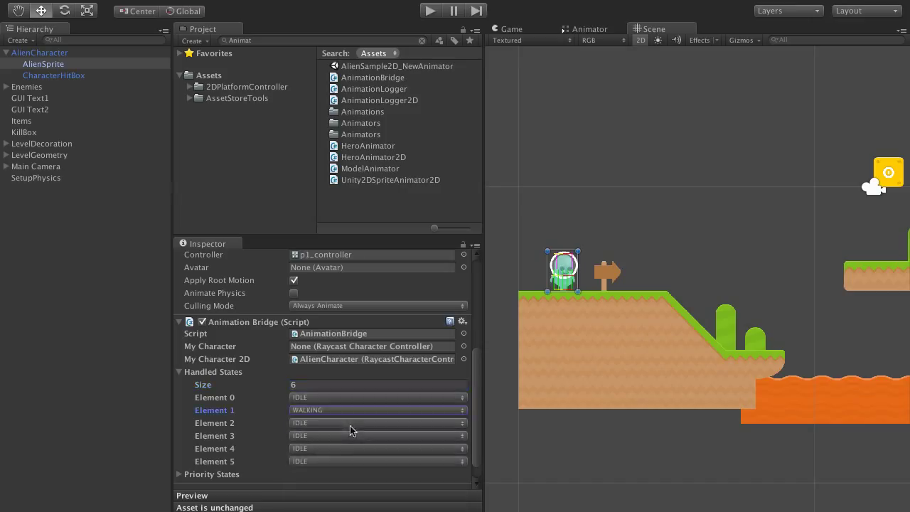
pyautogui.click(325, 424)
pyautogui.click(322, 435)
pyautogui.click(326, 423)
pyautogui.click(322, 459)
pyautogui.click(325, 436)
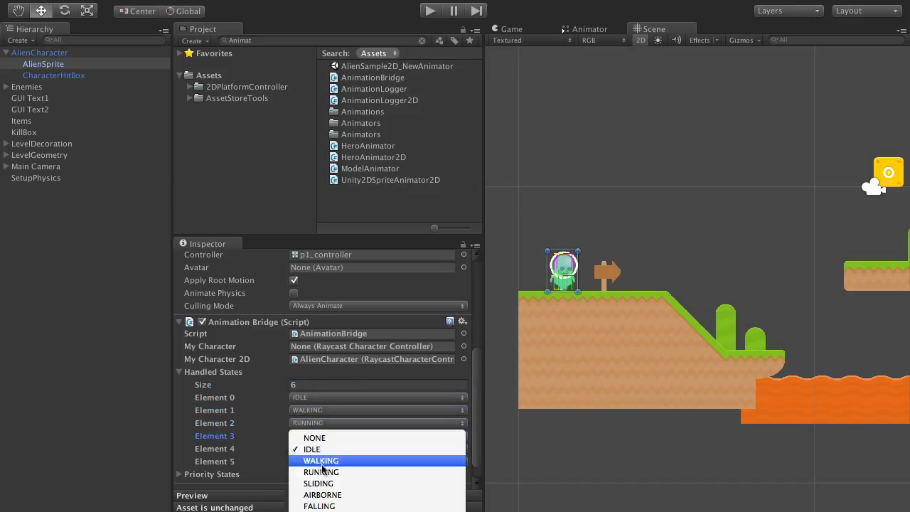
pyautogui.click(318, 483)
pyautogui.click(325, 449)
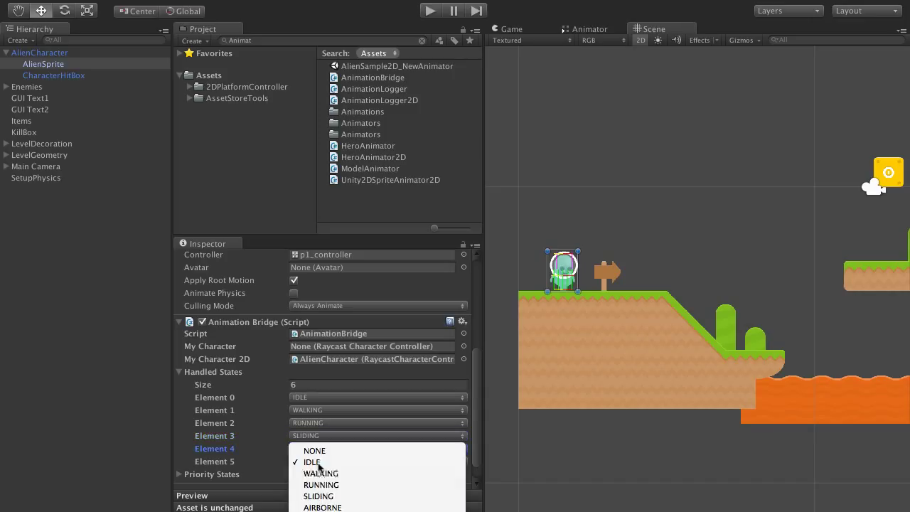
pyautogui.click(322, 508)
# - Increase Handled States to 7 and set element 6 to JUMPING
pyautogui.click(259, 385)
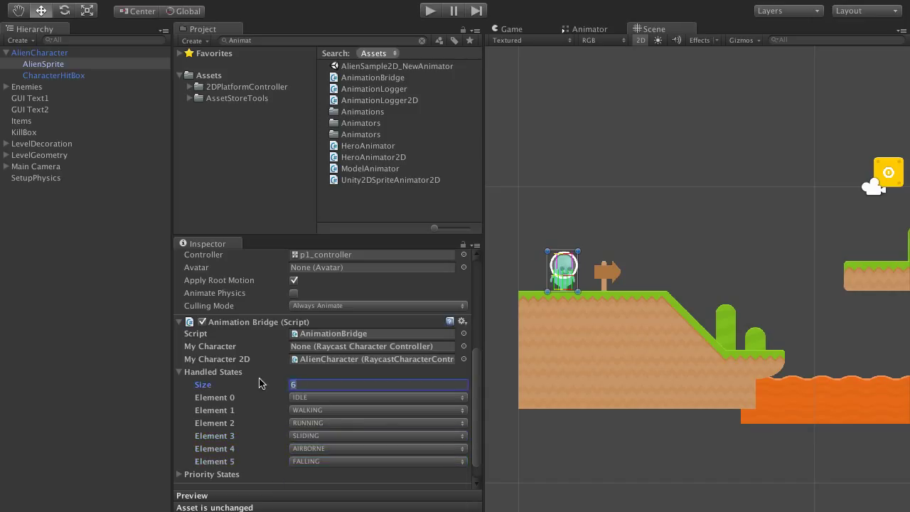
pyautogui.write('7')
pyautogui.press('Return')
pyautogui.click(307, 473)
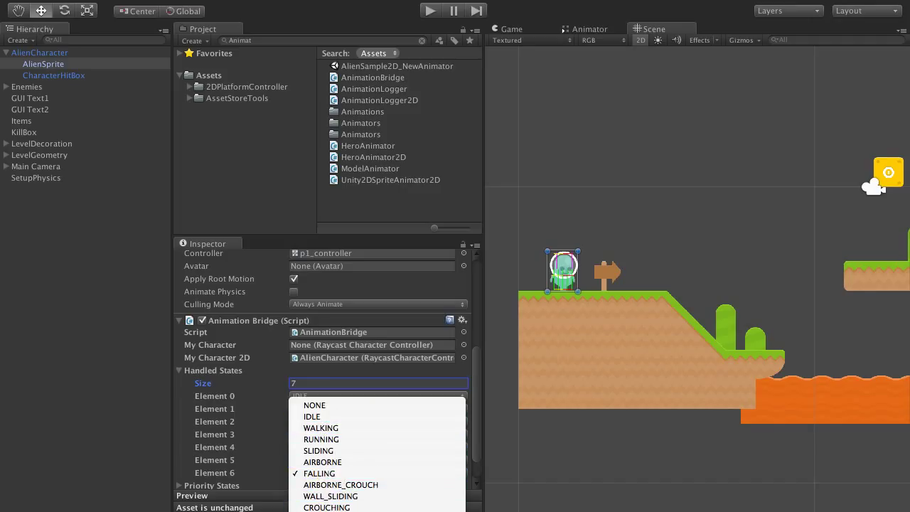
pyautogui.scroll(-2, 378, 448)
pyautogui.click(355, 505)
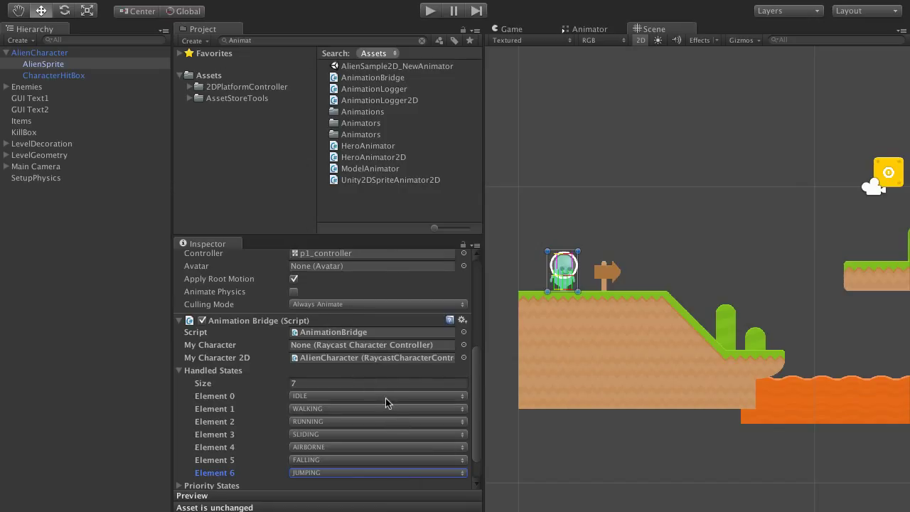
pyautogui.scroll(5, 386, 406)
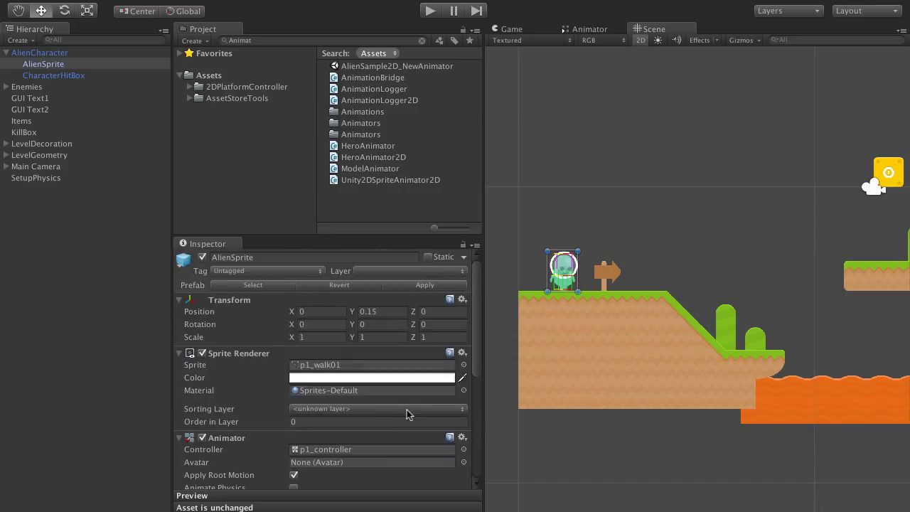
# - Locate the sprite image and p1_controller assets, then show the Animator graph
pyautogui.click(329, 365)
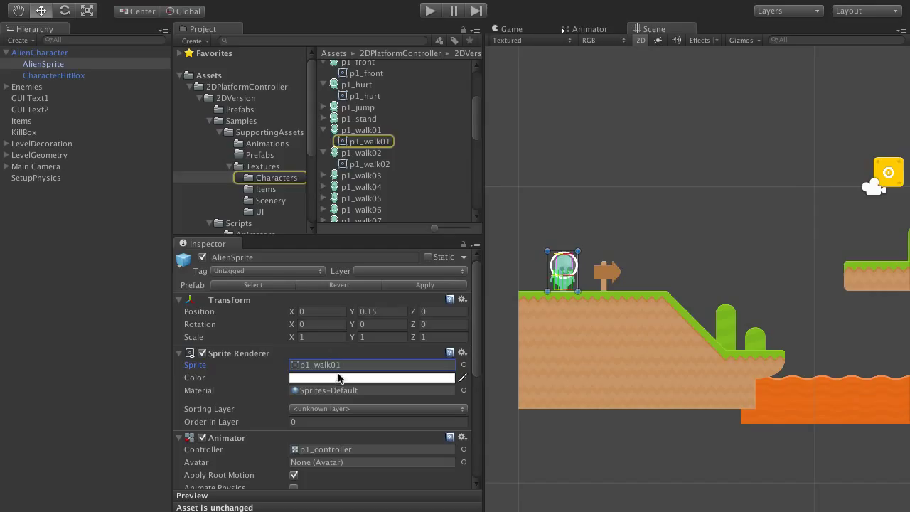
pyautogui.click(352, 450)
pyautogui.click(589, 29)
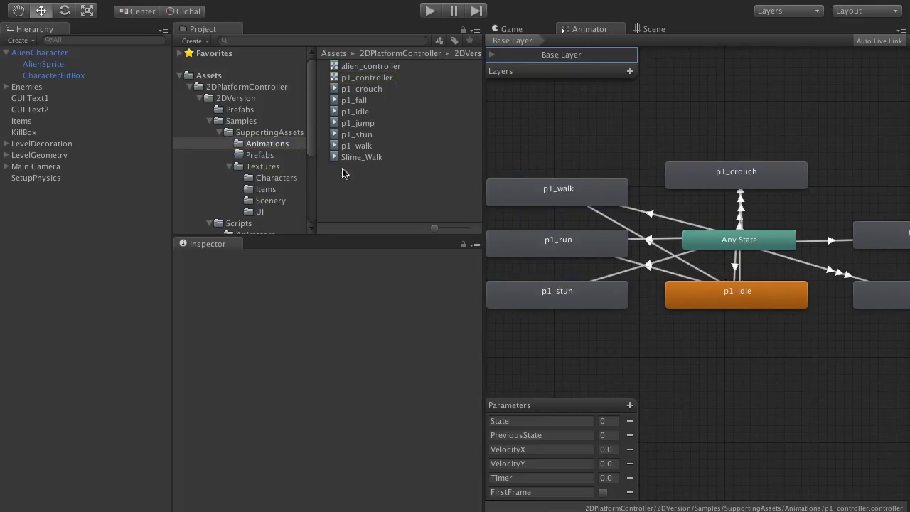
# - Duplicate p1_controller, inspect its AnyState to p1_walk transition, then delete the p1_controller 1 copy
pyautogui.click(354, 80)
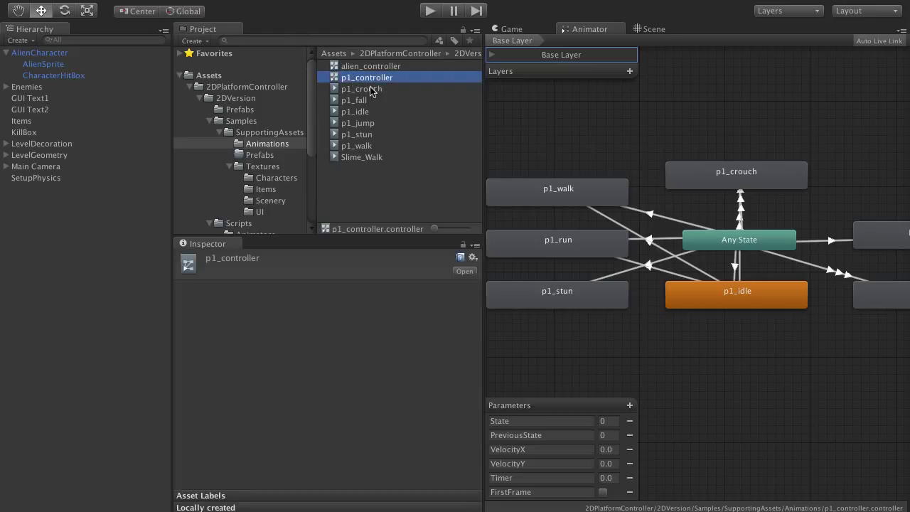
pyautogui.press('super+d')
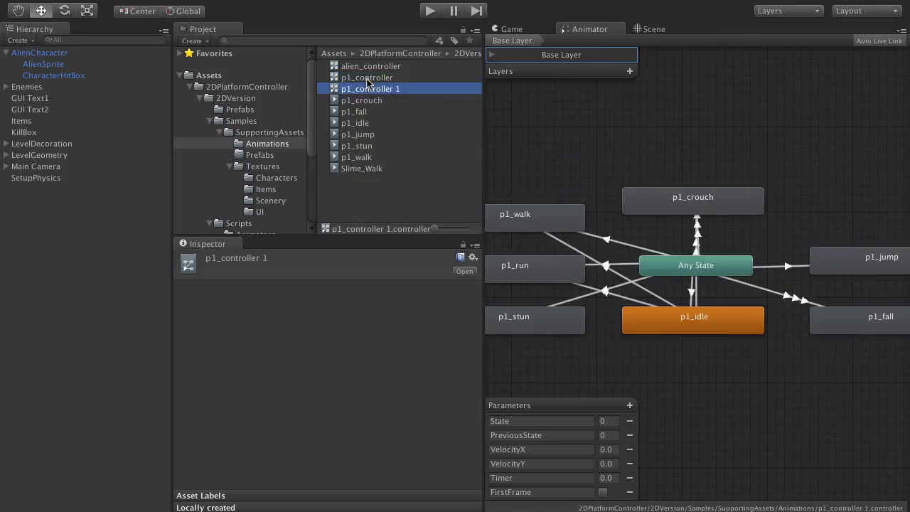
pyautogui.click(606, 243)
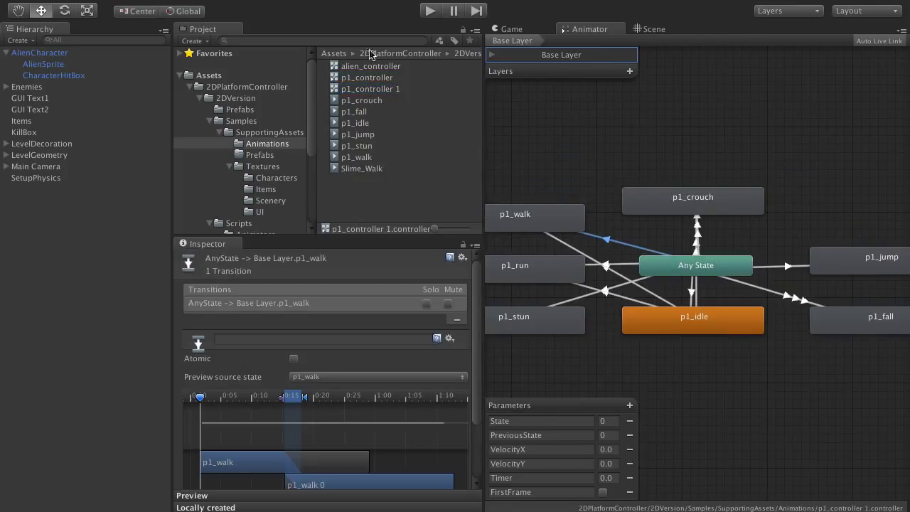
pyautogui.click(375, 90)
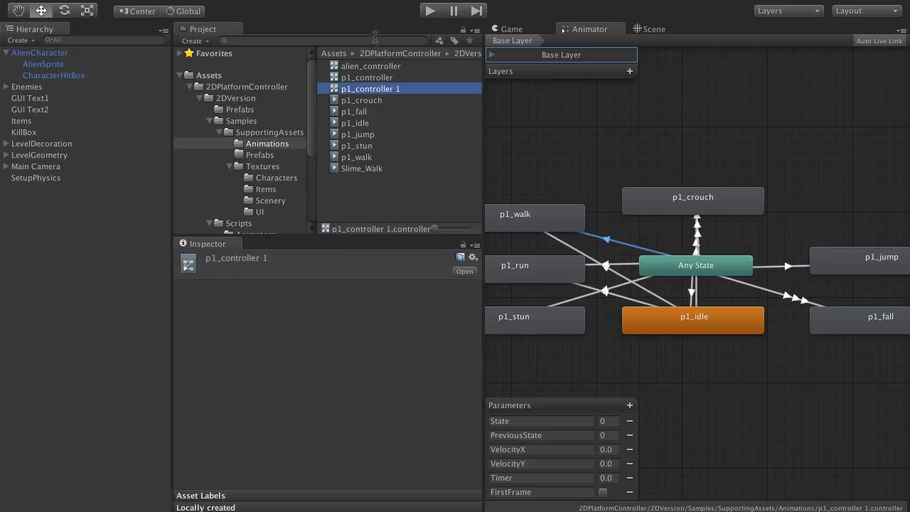
pyautogui.press('Delete')
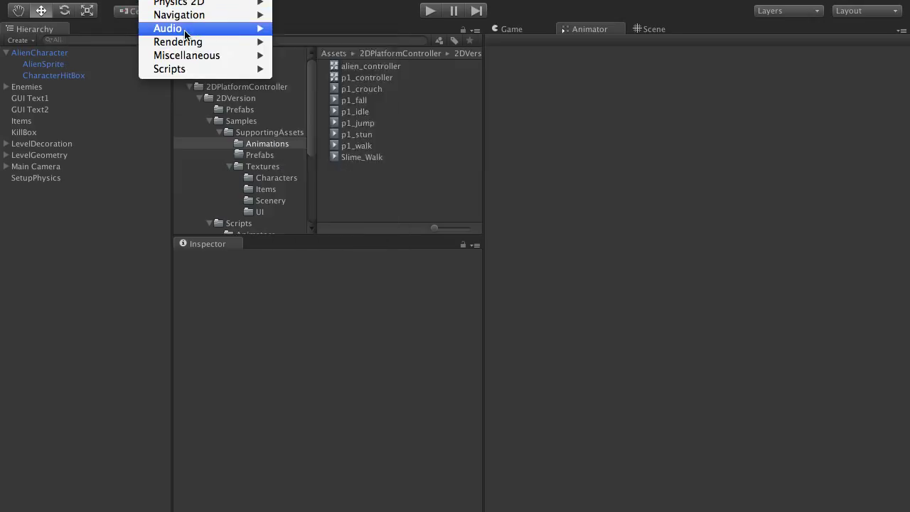
# - Create an Animator Controller named alien_controller2 in the Animations folder
pyautogui.moveTo(183, 27)
pyautogui.moveTo(186, 55)
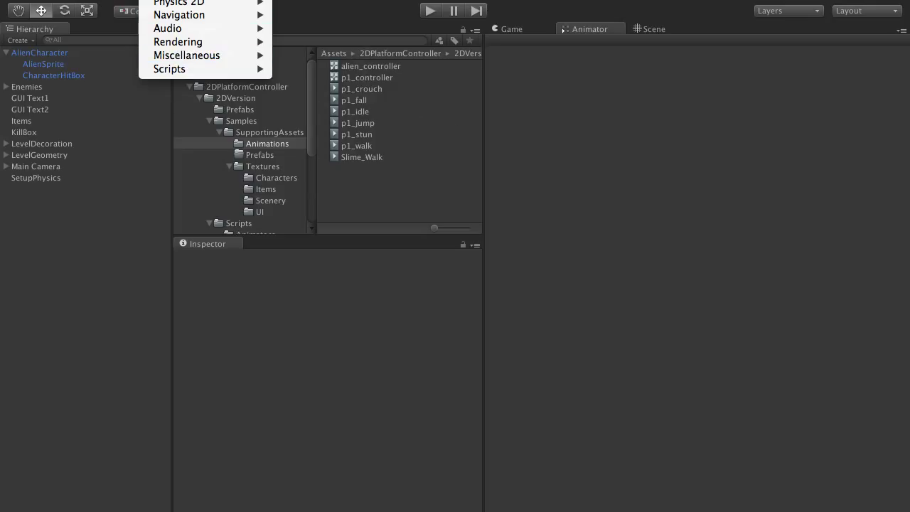
pyautogui.click(429, 105)
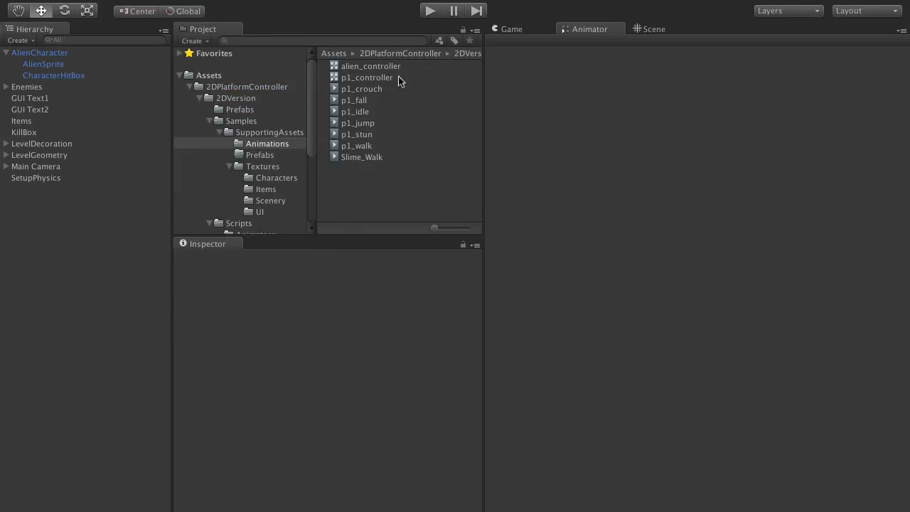
pyautogui.click(204, 41)
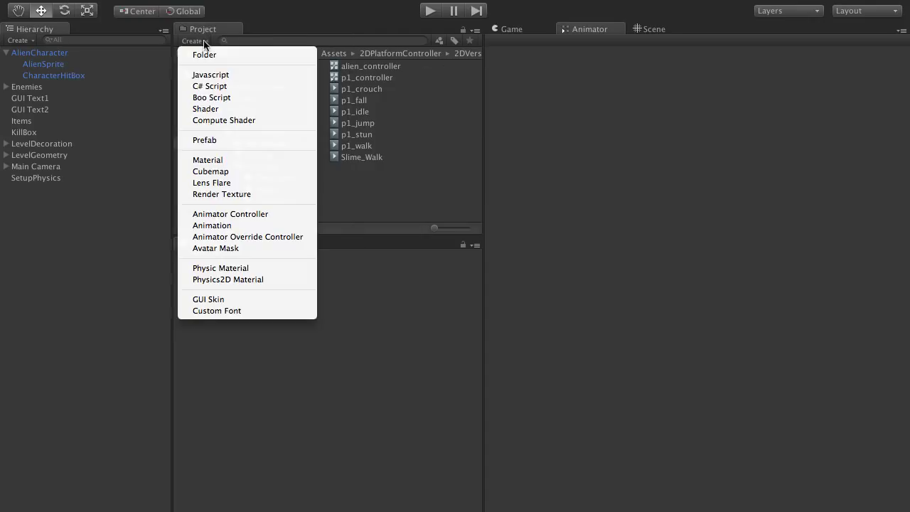
pyautogui.click(217, 215)
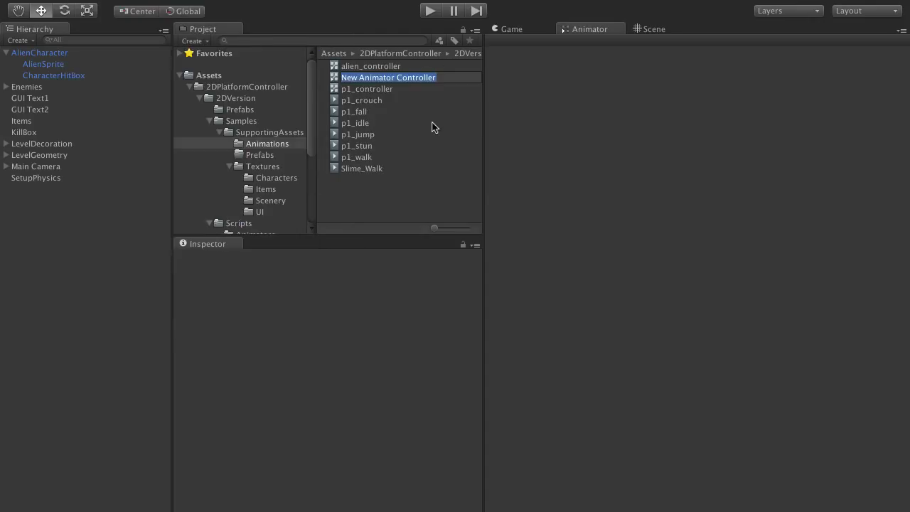
pyautogui.write('alien_')
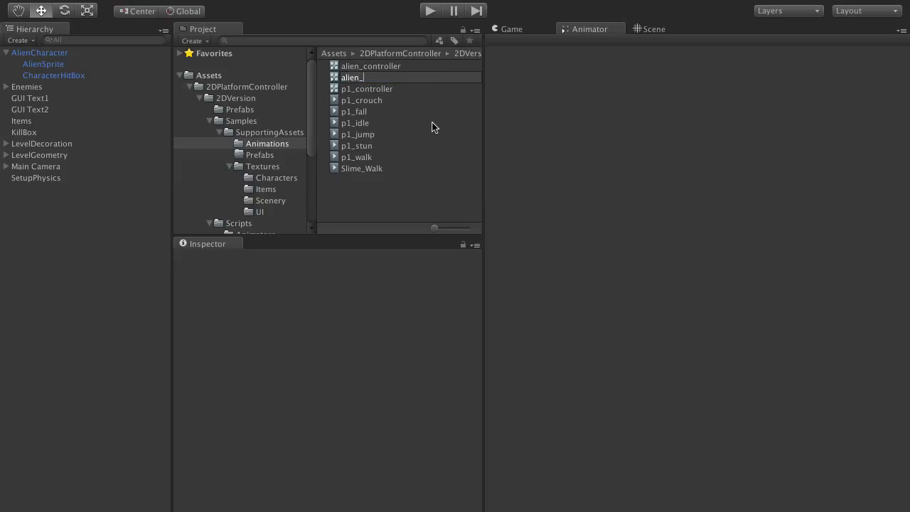
pyautogui.write('controller2')
pyautogui.press('Return')
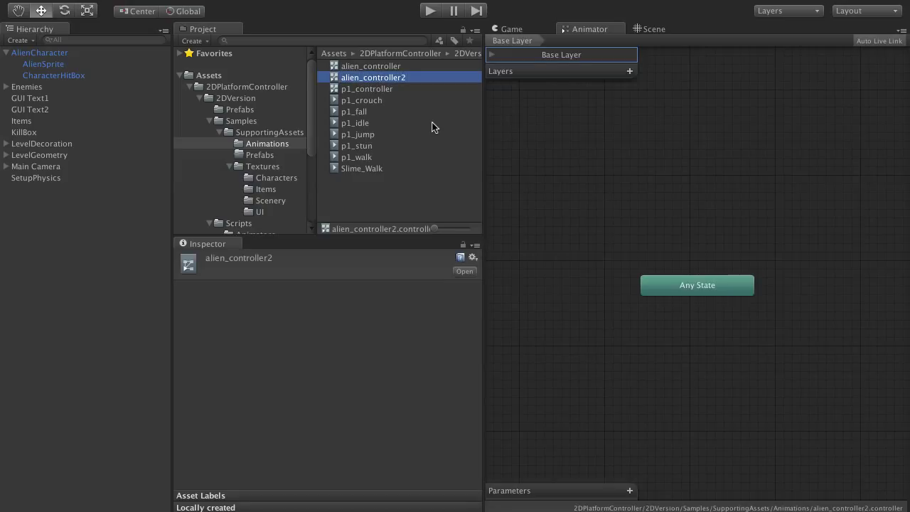
# - Add an empty state named IDLE to the alien_controller2 graph
pyautogui.rightClick(639, 178)
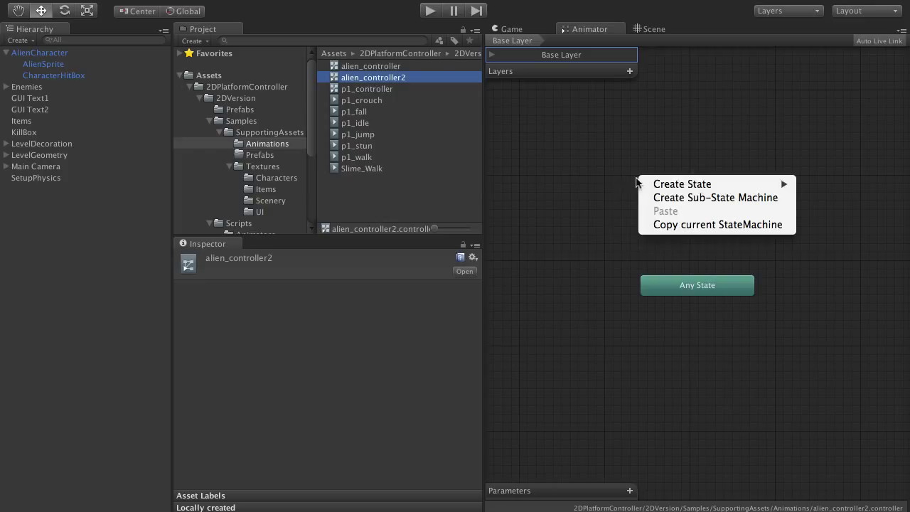
pyautogui.moveTo(679, 186)
pyautogui.click(825, 185)
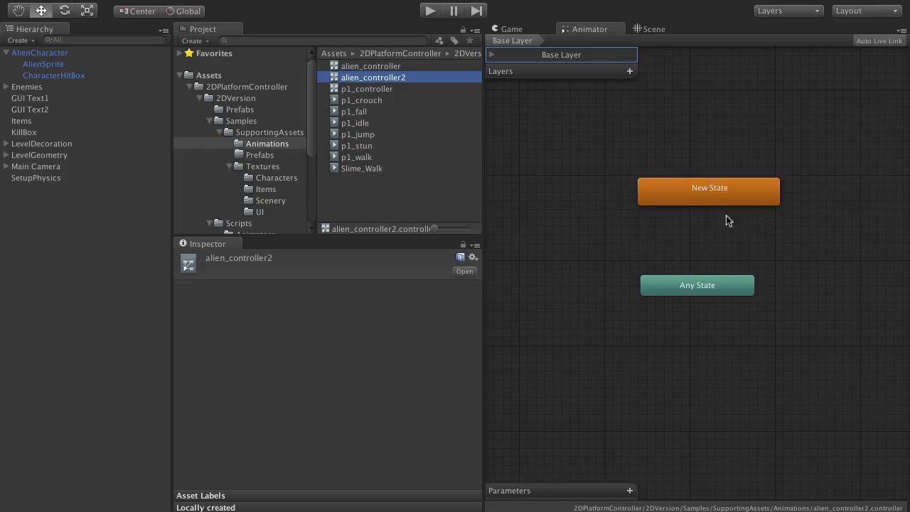
pyautogui.moveTo(728, 192); pyautogui.dragTo(651, 192)
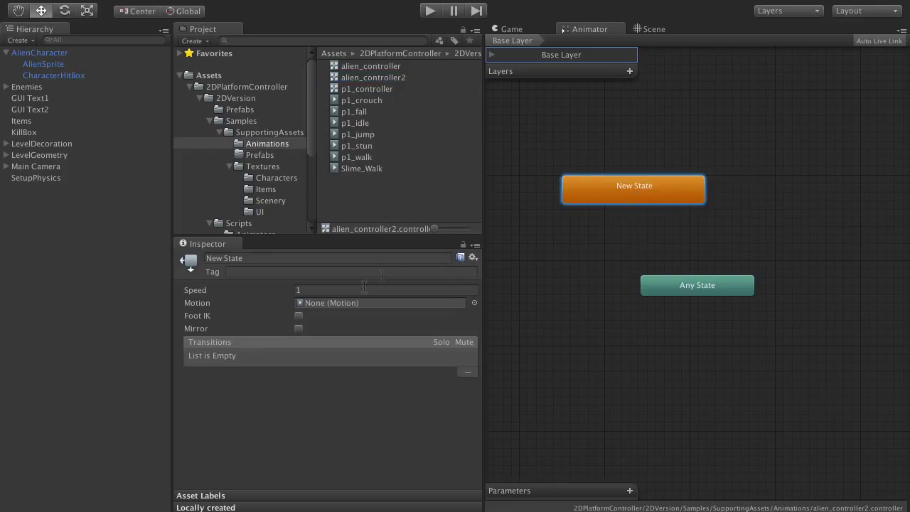
pyautogui.click(284, 258)
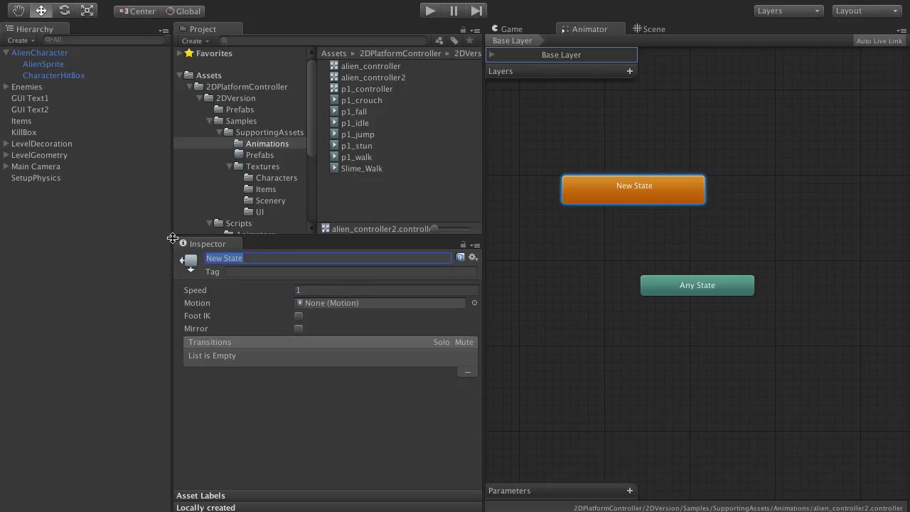
pyautogui.write('IDLE')
pyautogui.click(783, 413)
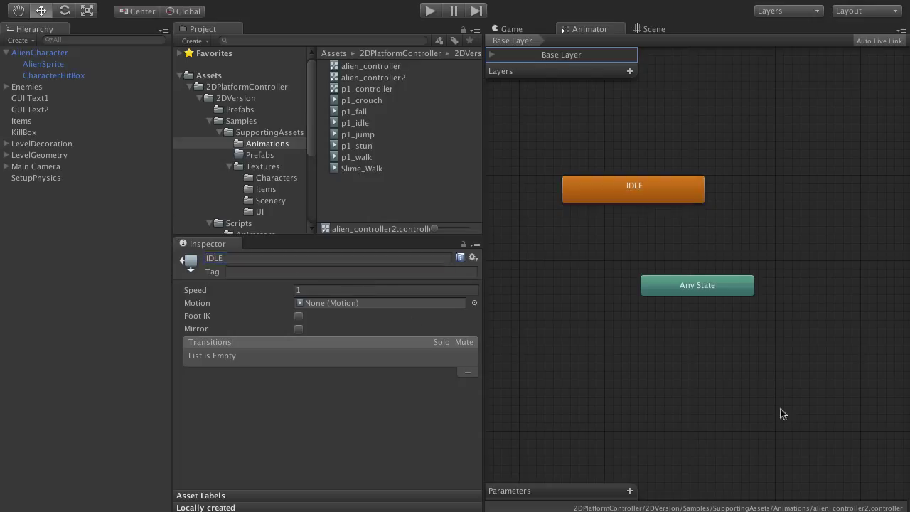
# - Add a WALKING state below Any State
pyautogui.rightClick(781, 411)
pyautogui.click(821, 401)
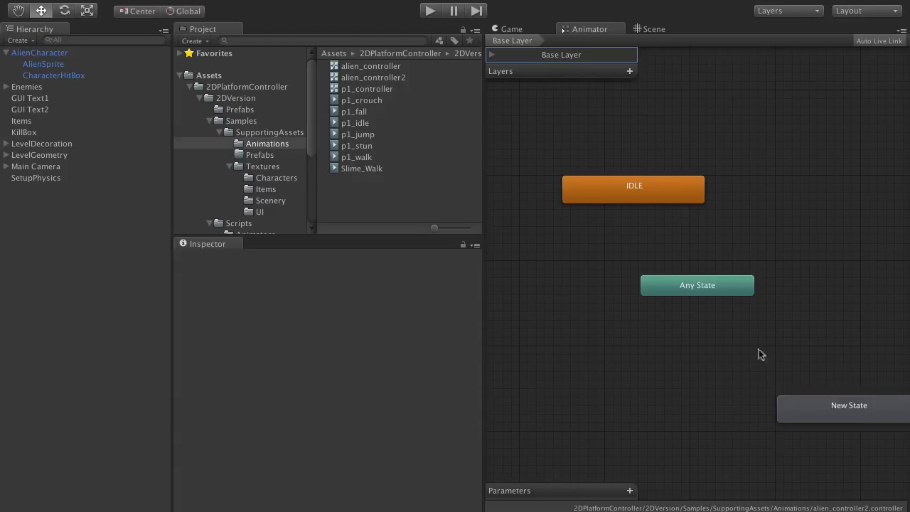
pyautogui.moveTo(811, 419); pyautogui.dragTo(569, 387)
pyautogui.click(291, 260)
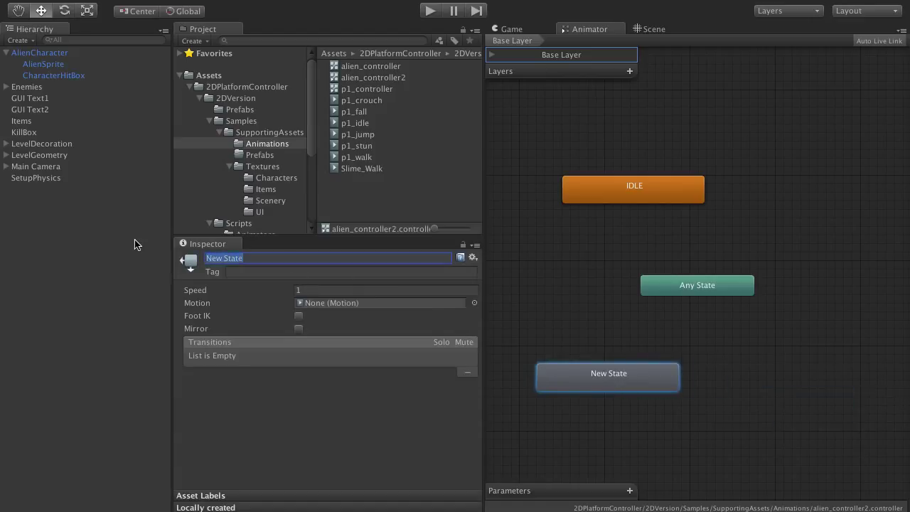
pyautogui.write('WALKING')
pyautogui.press('Return')
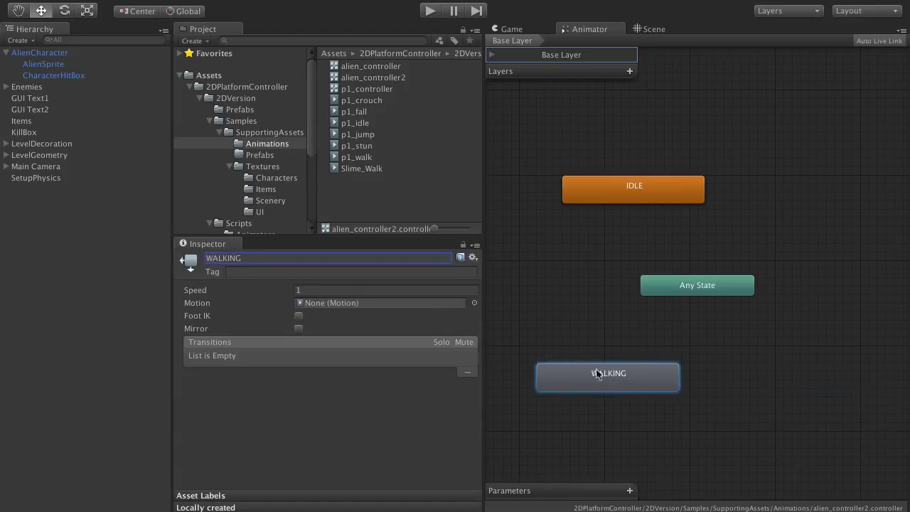
# - Add a RUNNING state beside WALKING
pyautogui.rightClick(789, 367)
pyautogui.click(830, 373)
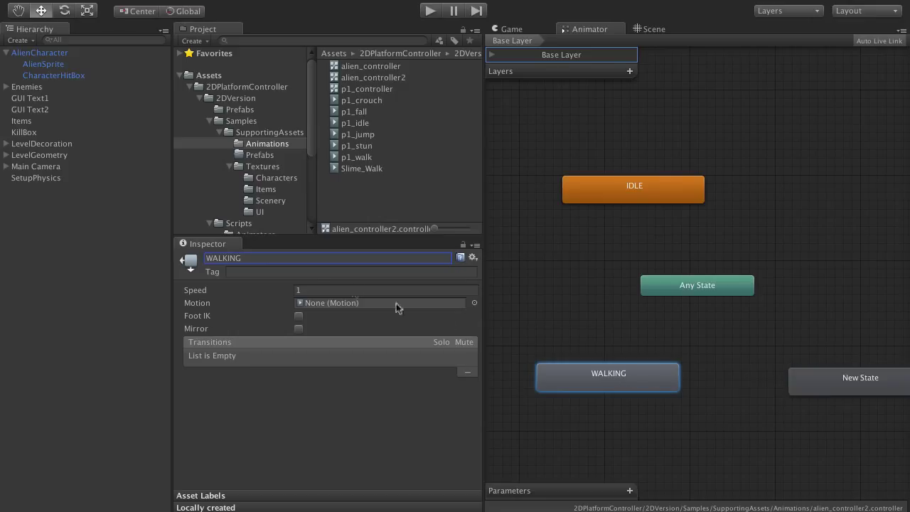
pyautogui.moveTo(808, 379); pyautogui.dragTo(765, 381)
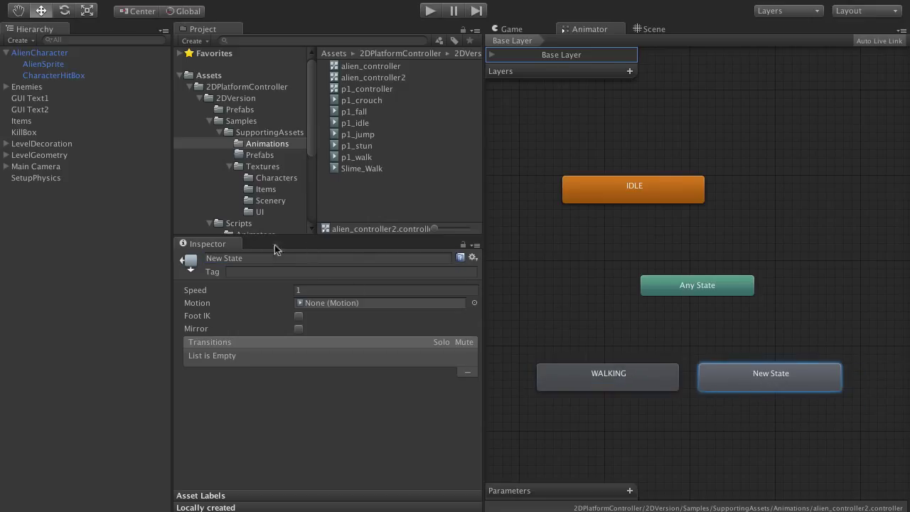
pyautogui.click(274, 258)
pyautogui.write('RUNNIN')
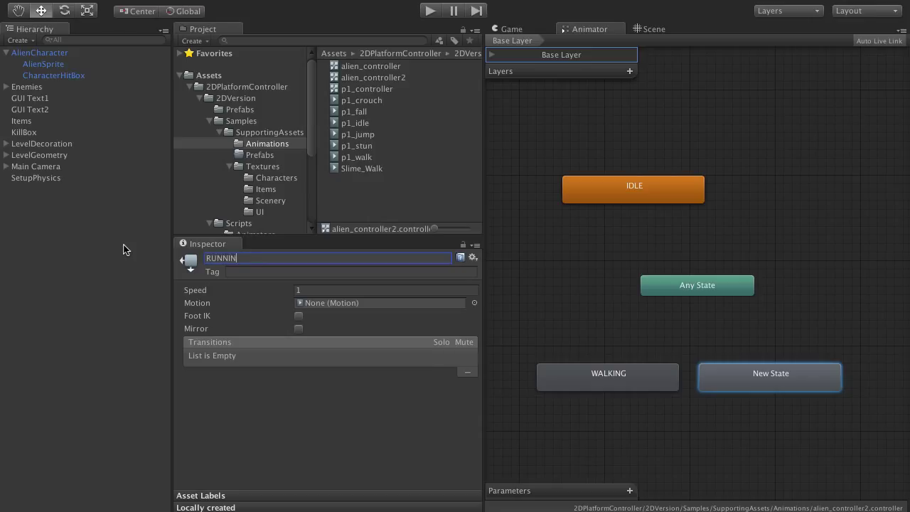
pyautogui.write('G')
pyautogui.click(691, 369)
pyautogui.click(757, 388)
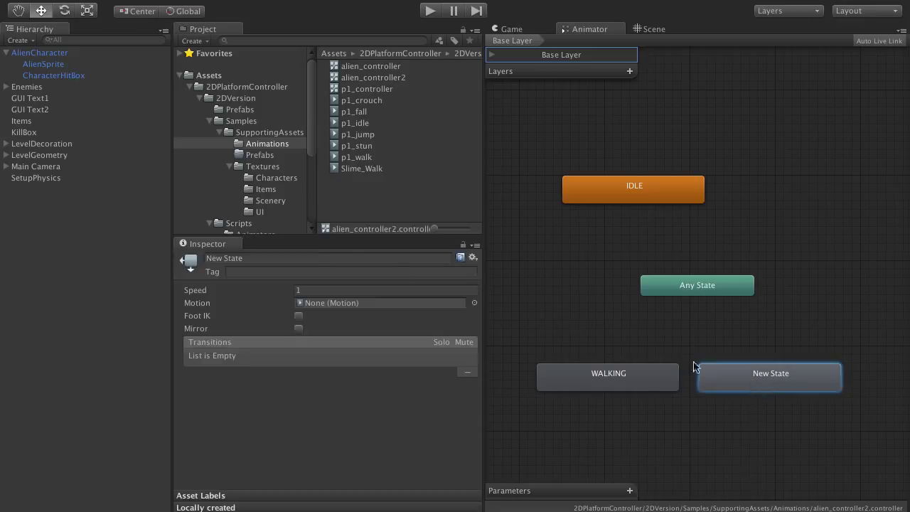
pyautogui.click(293, 257)
pyautogui.write('RUNNING')
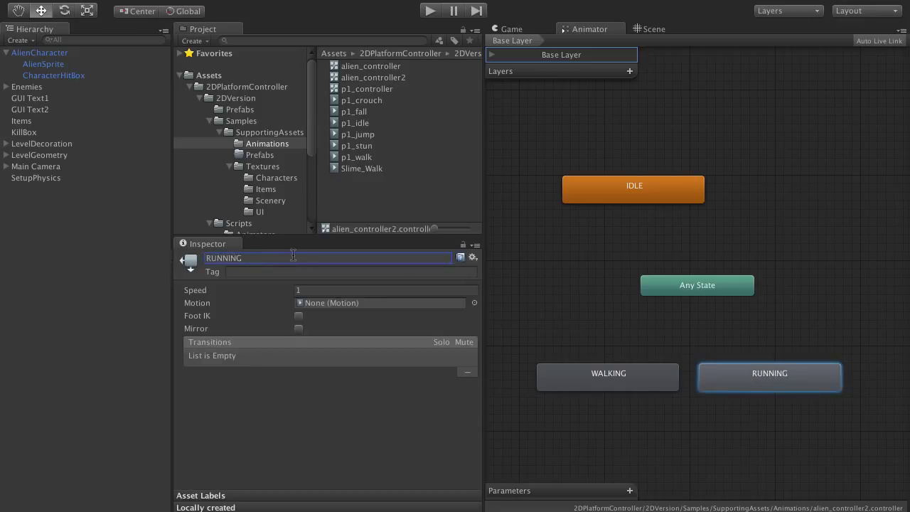
# - Add a SLIDING state below WALKING and RUNNING
pyautogui.rightClick(714, 429)
pyautogui.moveTo(792, 436)
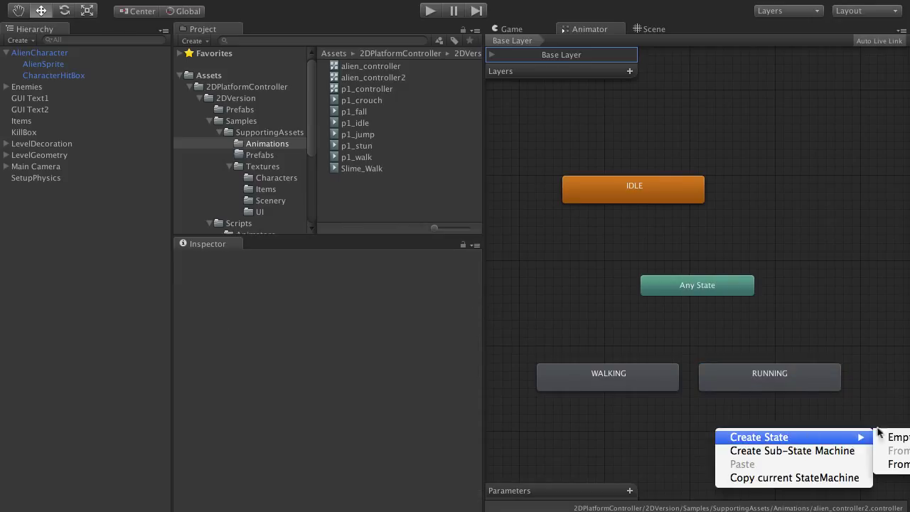
pyautogui.click(907, 440)
pyautogui.moveTo(761, 449); pyautogui.dragTo(689, 426)
pyautogui.click(254, 260)
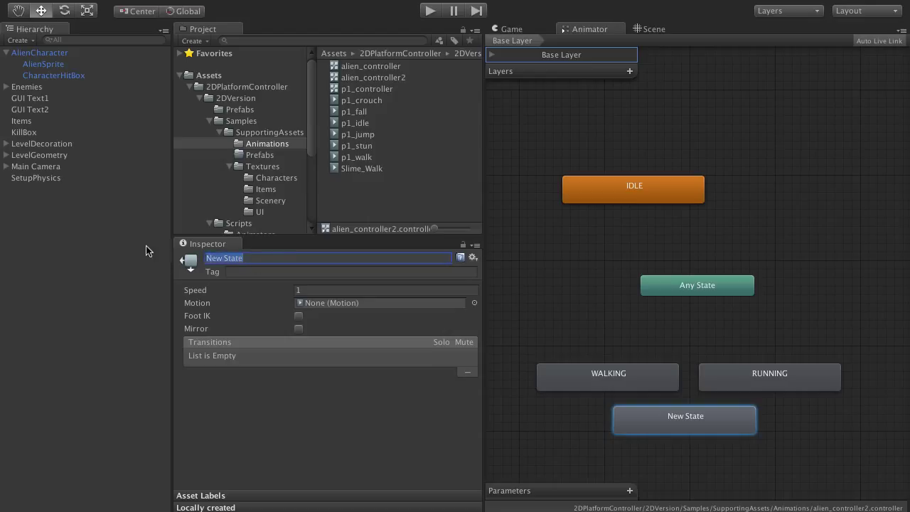
pyautogui.write('SLIDING')
pyautogui.press('Return')
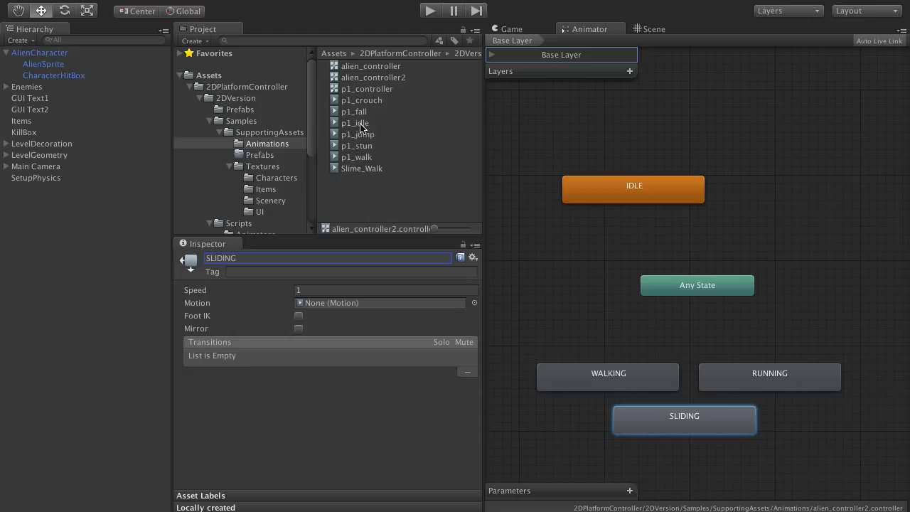
# - Assign p1_idle as a motion, give WALKING and RUNNING p1_walk, and set RUNNING speed to 2
pyautogui.moveTo(357, 127); pyautogui.dragTo(346, 307)
pyautogui.click(574, 381)
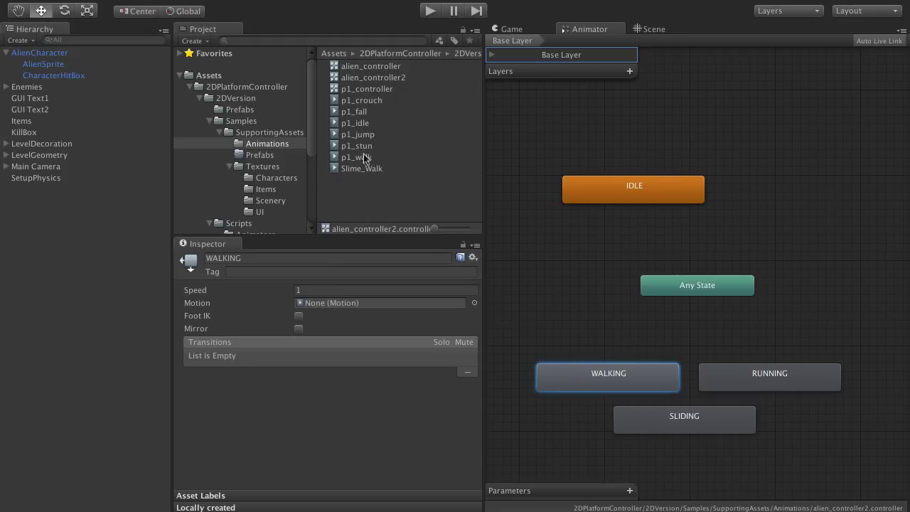
pyautogui.moveTo(364, 157); pyautogui.dragTo(331, 306)
pyautogui.click(762, 381)
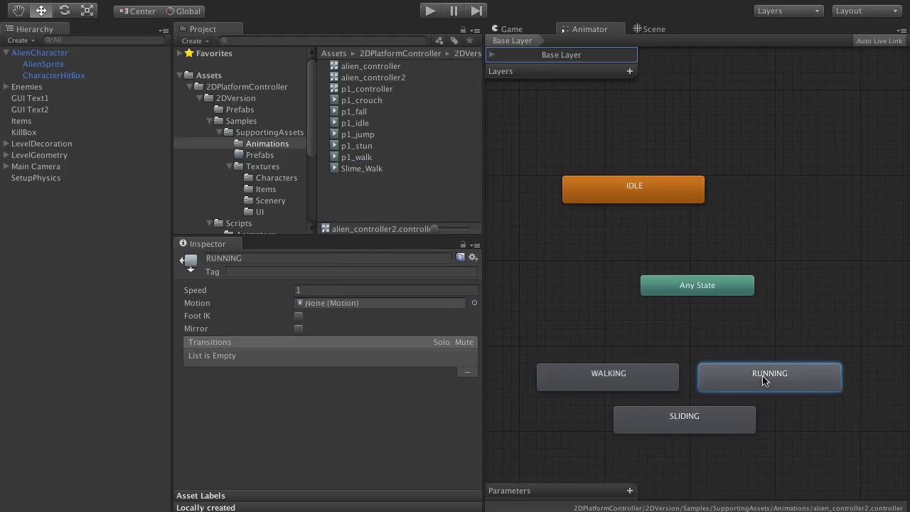
pyautogui.moveTo(371, 163); pyautogui.dragTo(337, 310)
pyautogui.click(308, 289)
pyautogui.write('2')
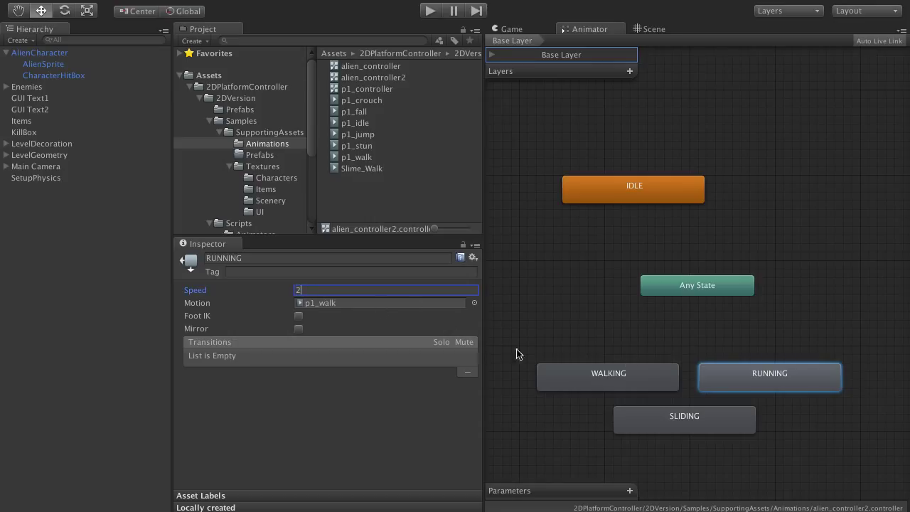
pyautogui.rightClick(637, 326)
# - Add a JUMPING state playing p1_jump at the upper right of the graph
pyautogui.moveTo(686, 329)
pyautogui.click(817, 329)
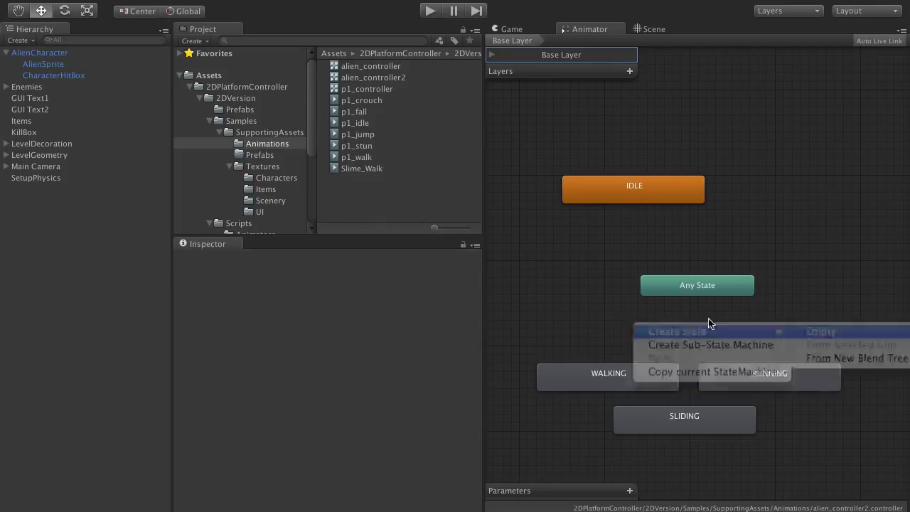
pyautogui.click(690, 350)
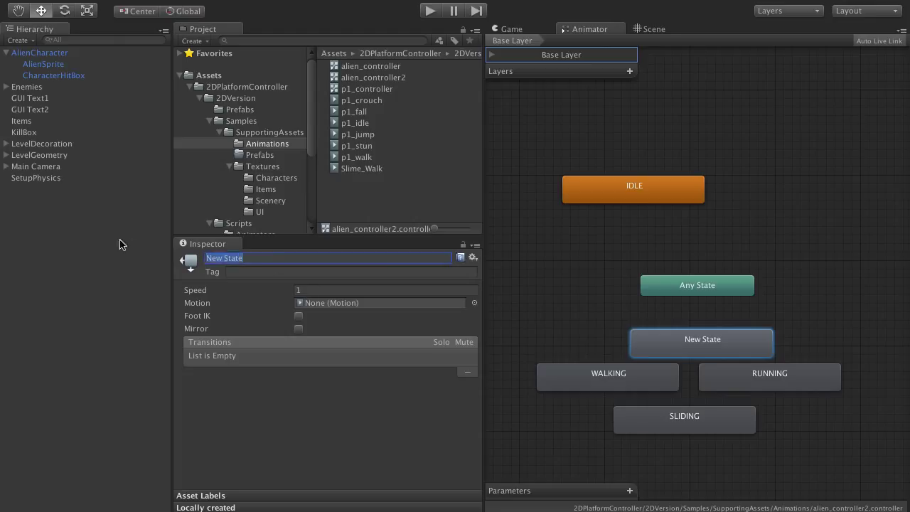
pyautogui.click(262, 260)
pyautogui.write('JUMPING')
pyautogui.press('Return')
pyautogui.moveTo(358, 135); pyautogui.dragTo(341, 310)
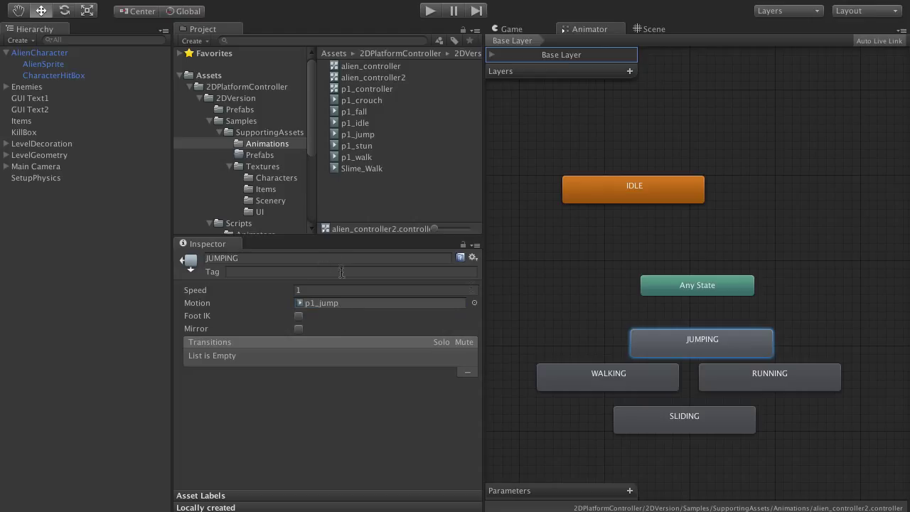
pyautogui.moveTo(727, 340); pyautogui.dragTo(846, 162)
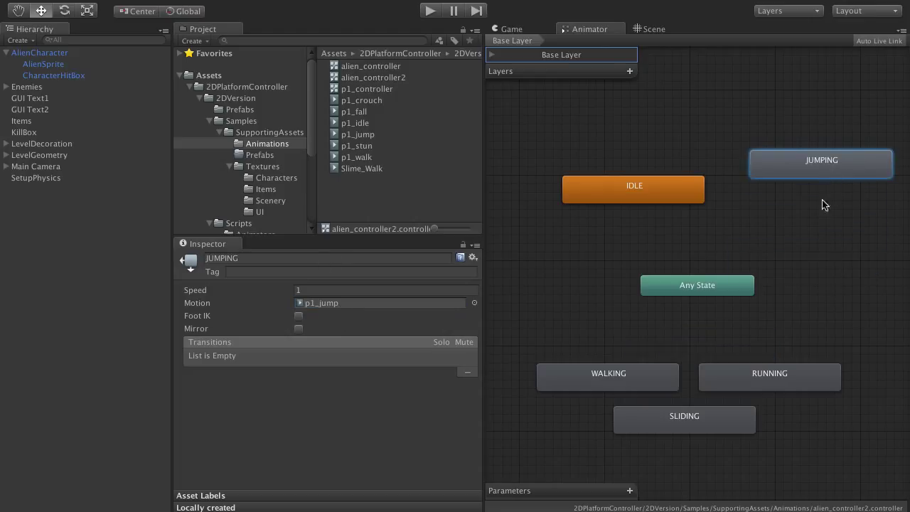
# - Add an AIRBORNE state under JUMPING that plays p1_fall
pyautogui.rightClick(822, 205)
pyautogui.click(826, 204)
pyautogui.click(854, 222)
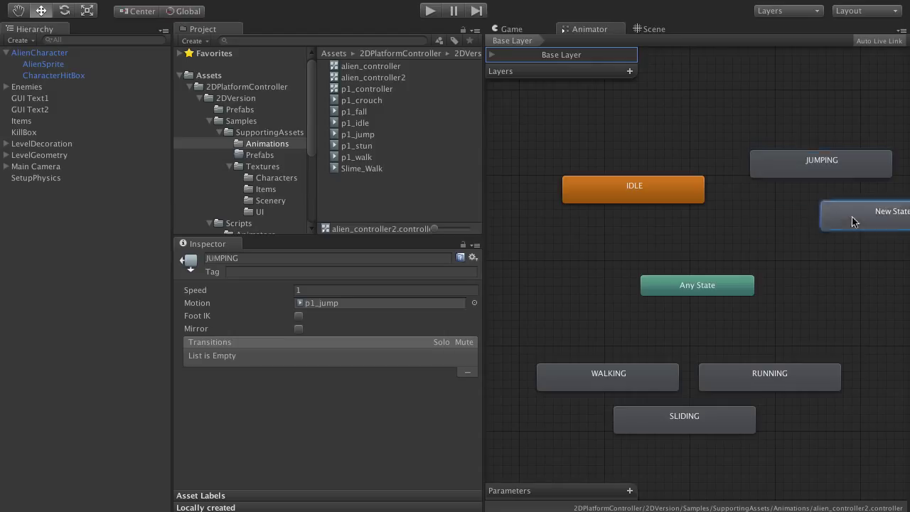
pyautogui.moveTo(853, 221); pyautogui.dragTo(788, 214)
pyautogui.click(213, 257)
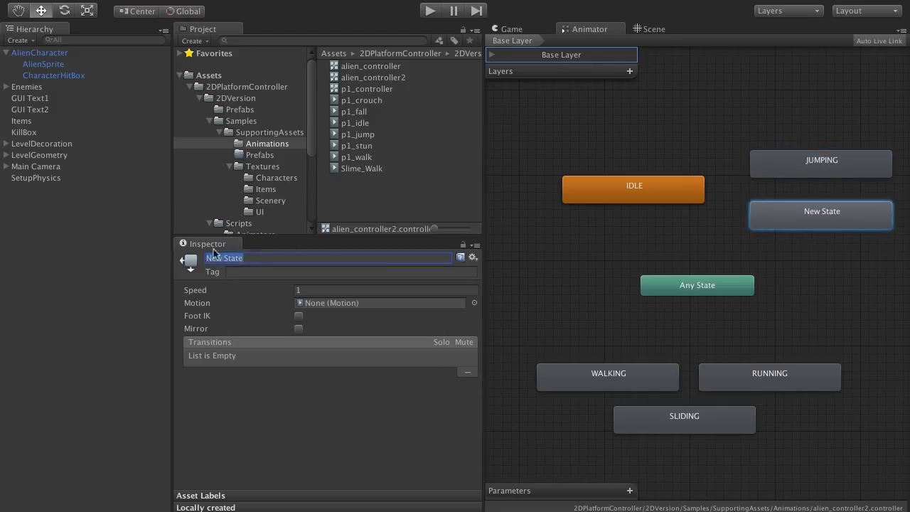
pyautogui.write('AIRBORNE')
pyautogui.press('Return')
pyautogui.moveTo(354, 114); pyautogui.dragTo(342, 305)
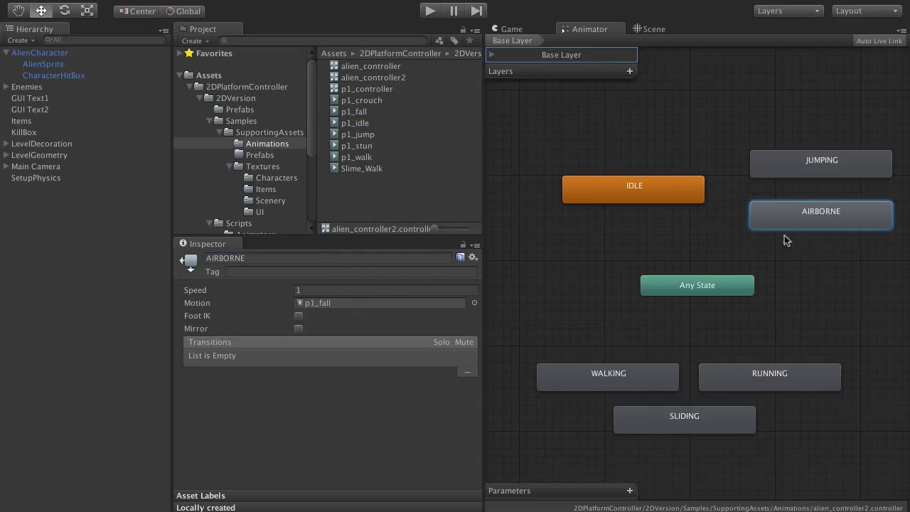
# - Add a FALLING state playing p1_fall below AIRBORNE, and shift Any State left
pyautogui.rightClick(829, 263)
pyautogui.click(872, 274)
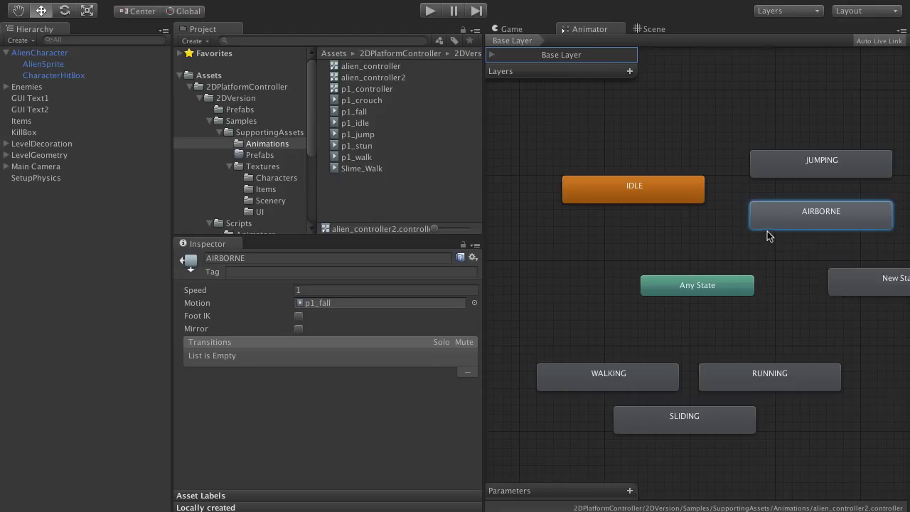
pyautogui.moveTo(844, 280); pyautogui.dragTo(816, 257)
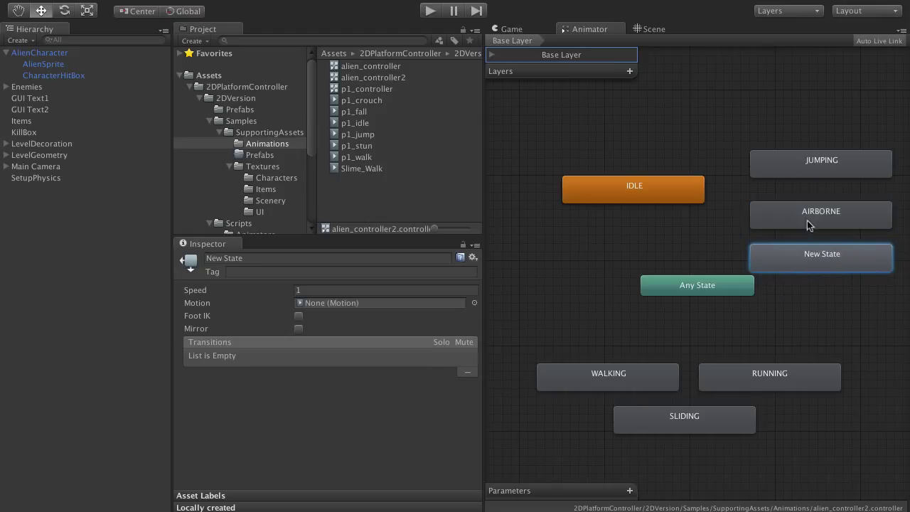
pyautogui.click(313, 292)
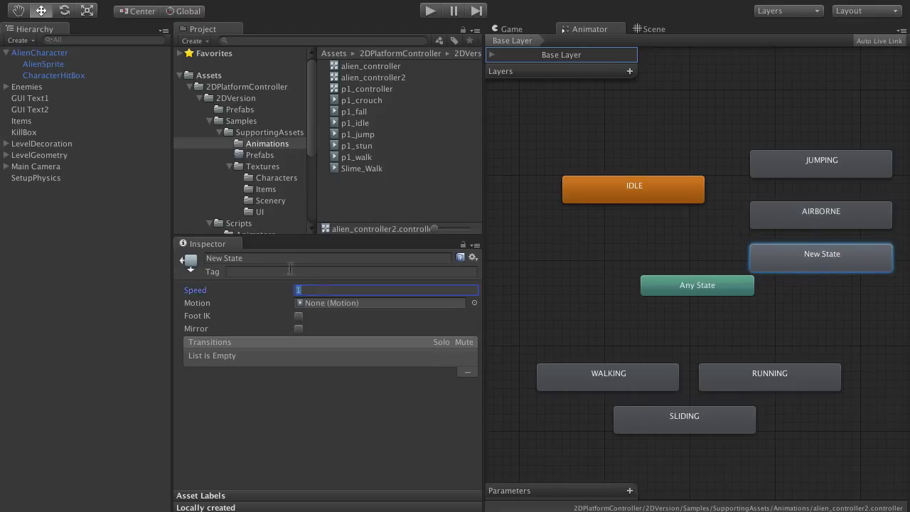
pyautogui.click(235, 258)
pyautogui.write('FALLING')
pyautogui.press('Return')
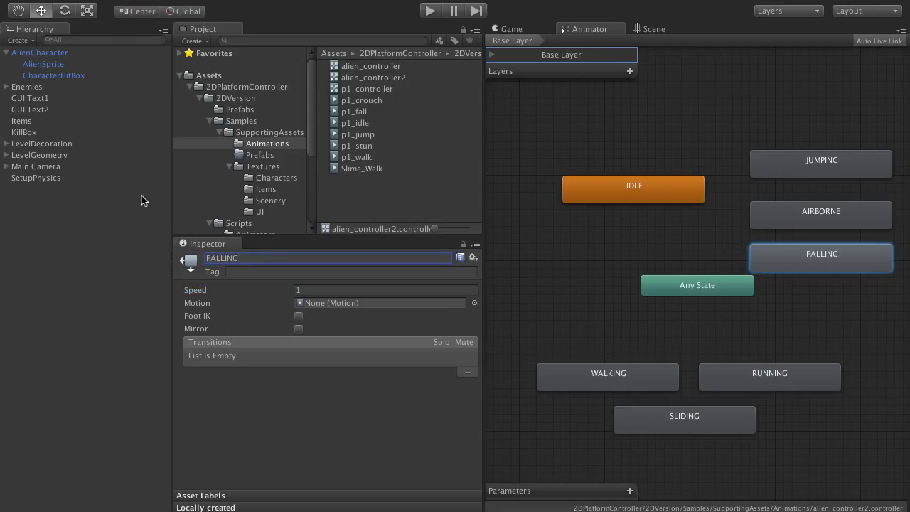
pyautogui.moveTo(354, 112); pyautogui.dragTo(317, 305)
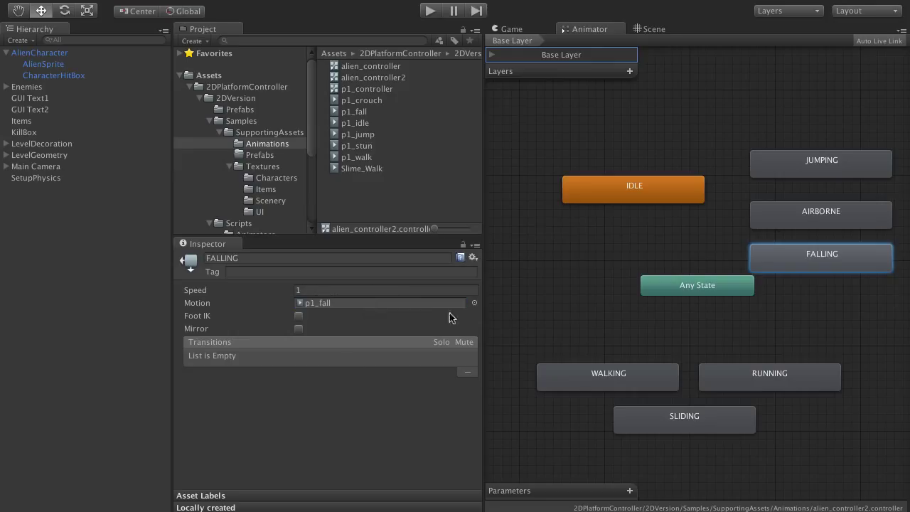
pyautogui.moveTo(750, 293); pyautogui.dragTo(672, 293)
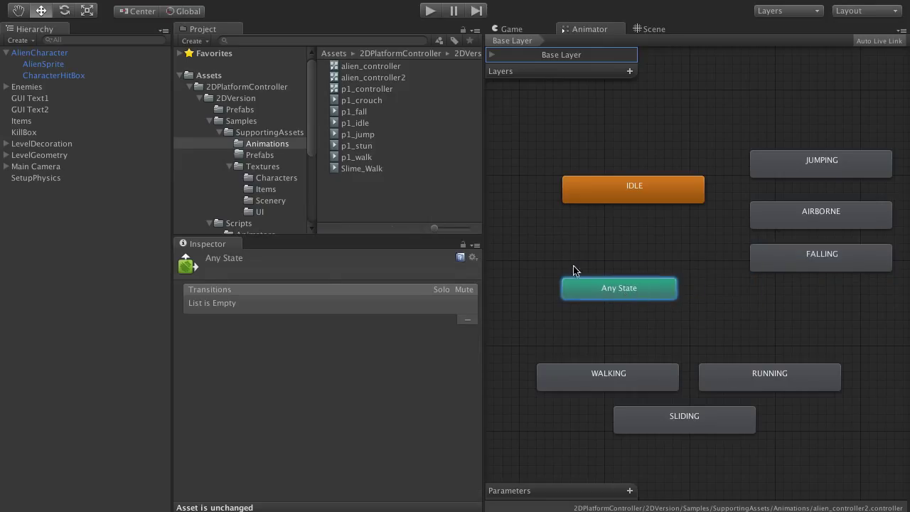
# - Switch AlienSprite's Animator Controller from p1_controller to alien_controller2
pyautogui.click(49, 67)
pyautogui.scroll(-5, 293, 375)
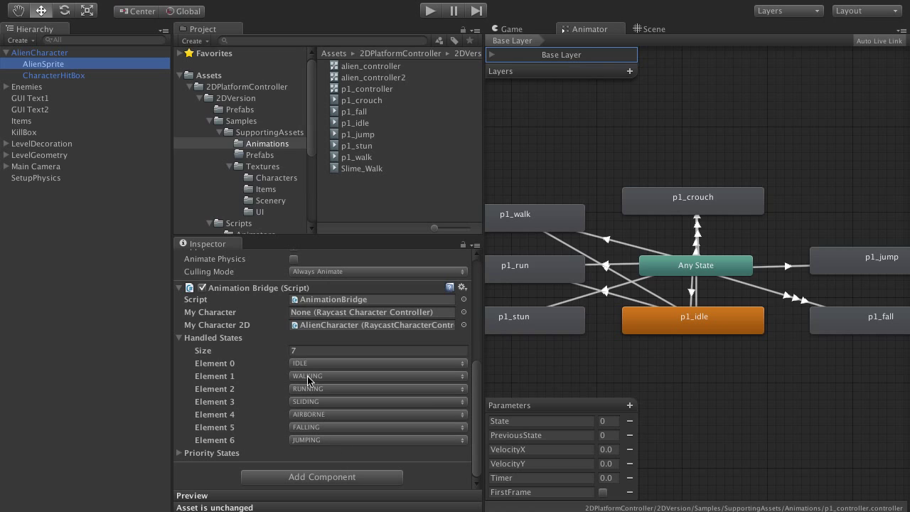
pyautogui.scroll(6, 326, 300)
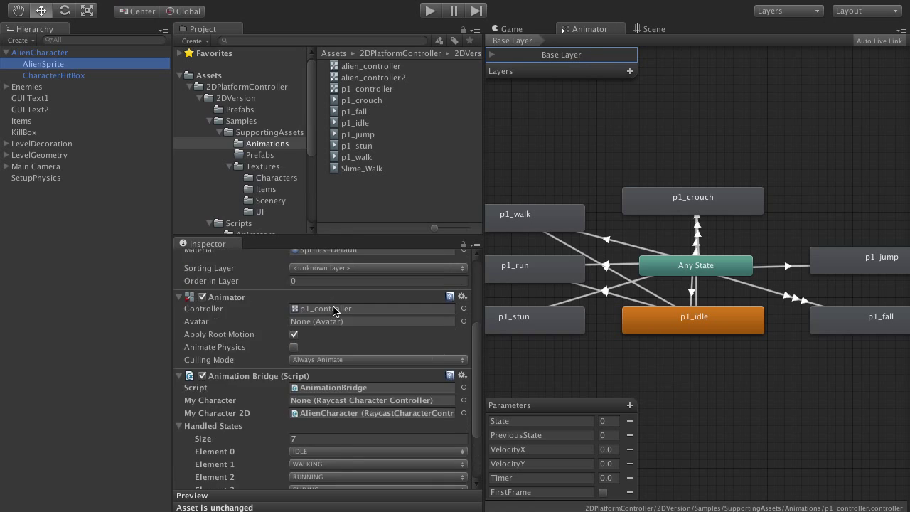
pyautogui.click(462, 351)
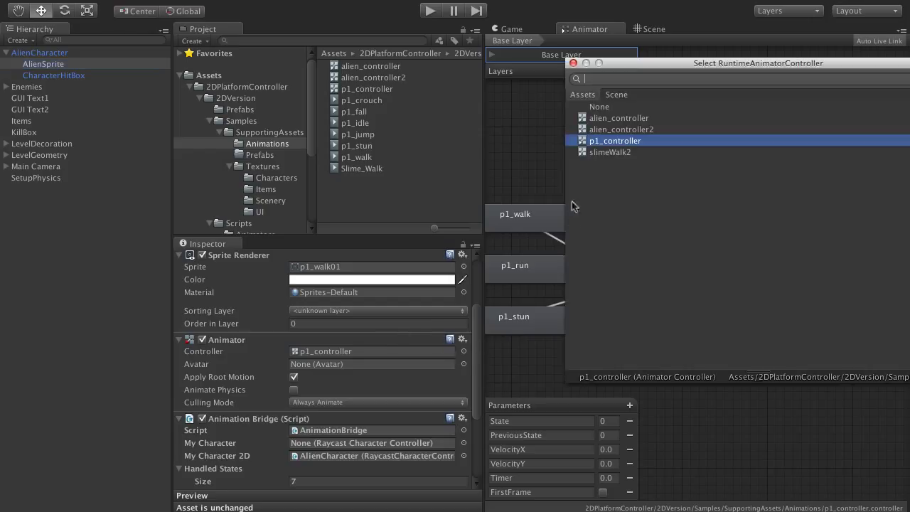
pyautogui.doubleClick(623, 130)
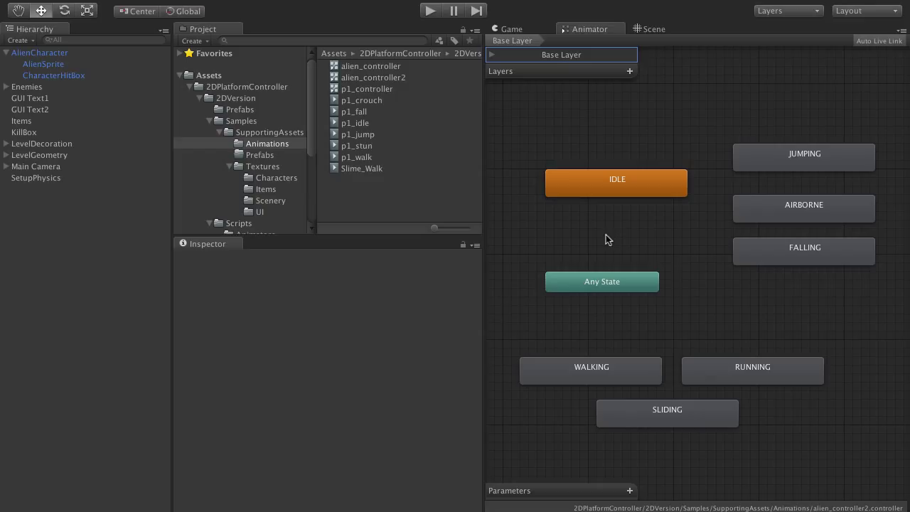
pyautogui.click(43, 54)
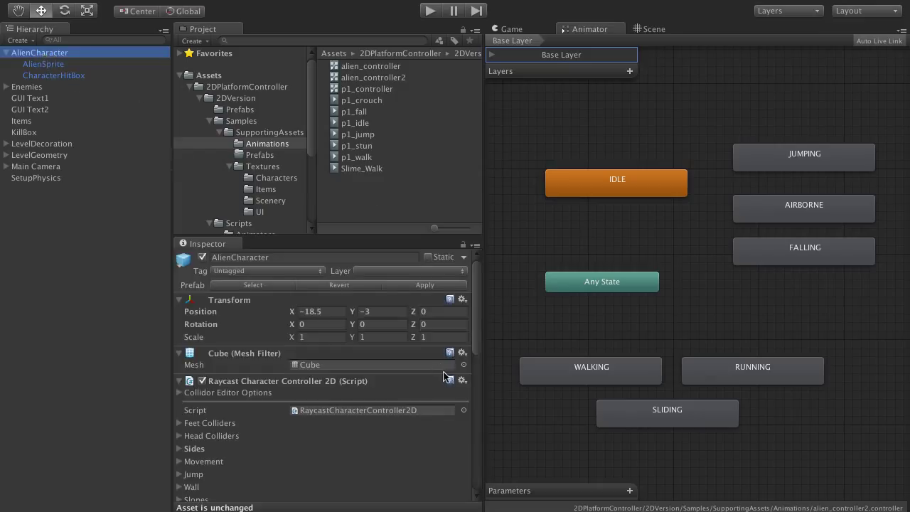
# - Play-test the level, walking right and jumping the alien with Space, then stop play mode
pyautogui.click(428, 11)
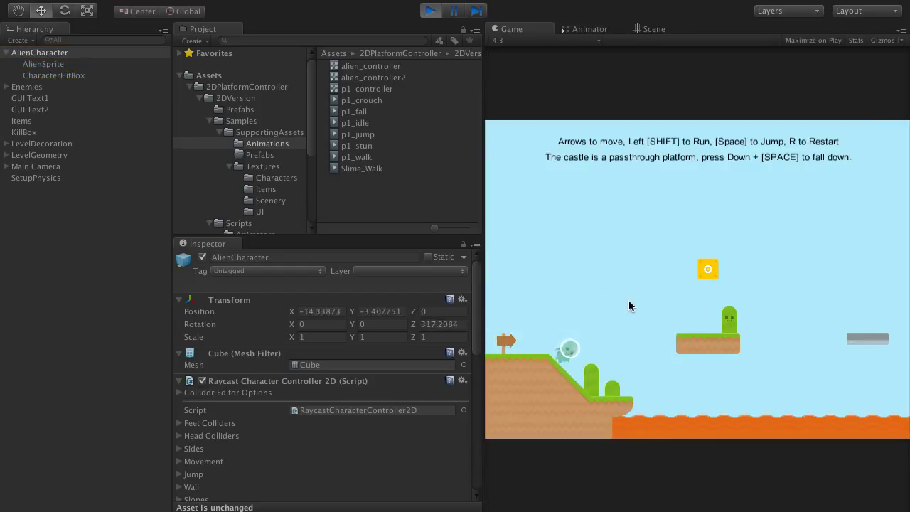
pyautogui.press('space')
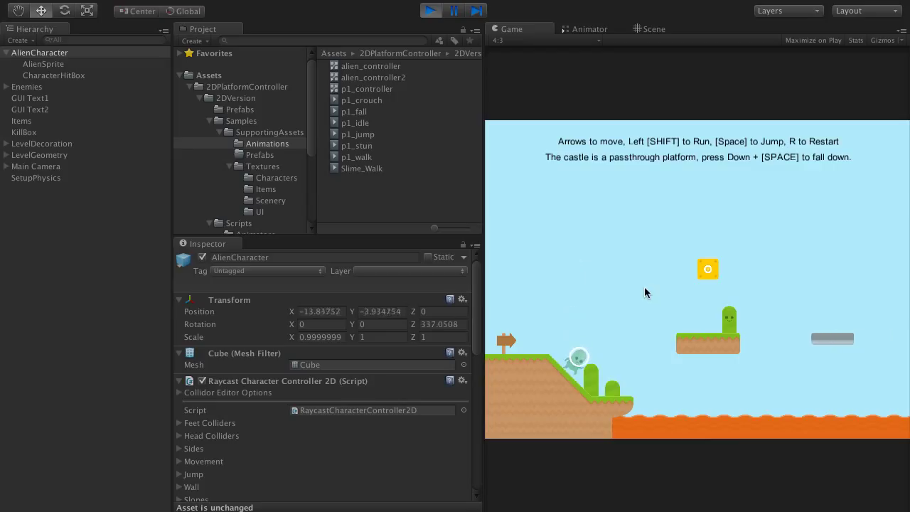
pyautogui.press('Right')
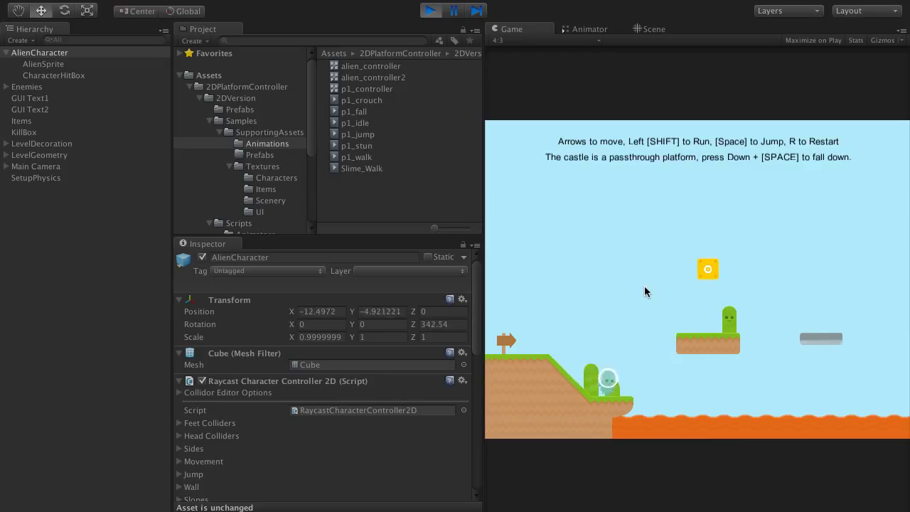
pyautogui.press('space')
pyautogui.press('space')
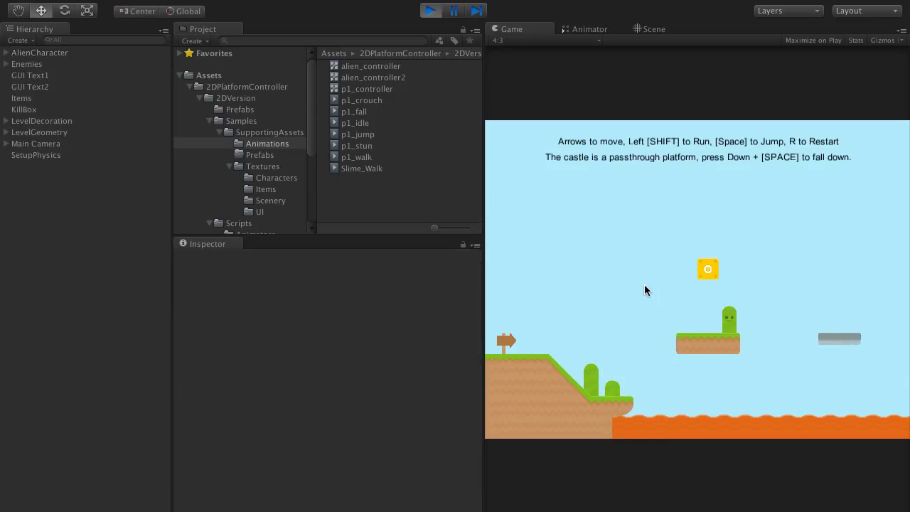
pyautogui.press('Right')
pyautogui.press('space')
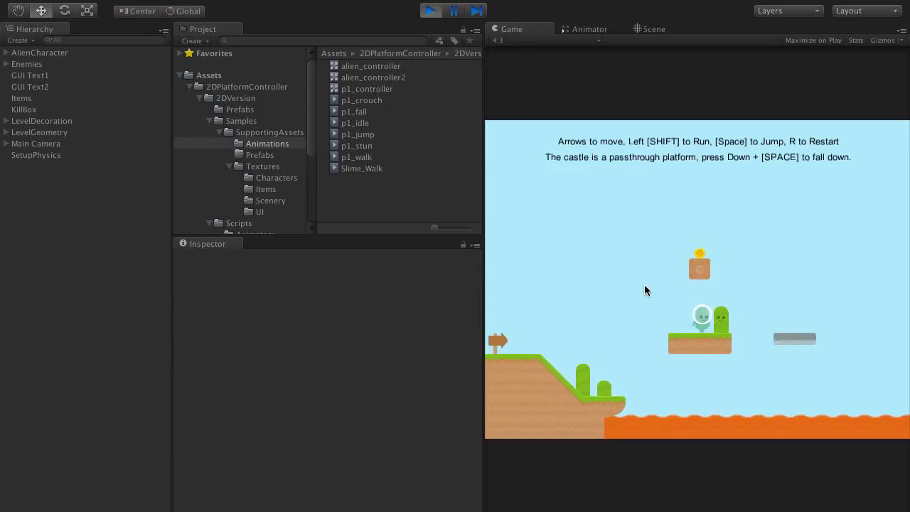
pyautogui.click(430, 10)
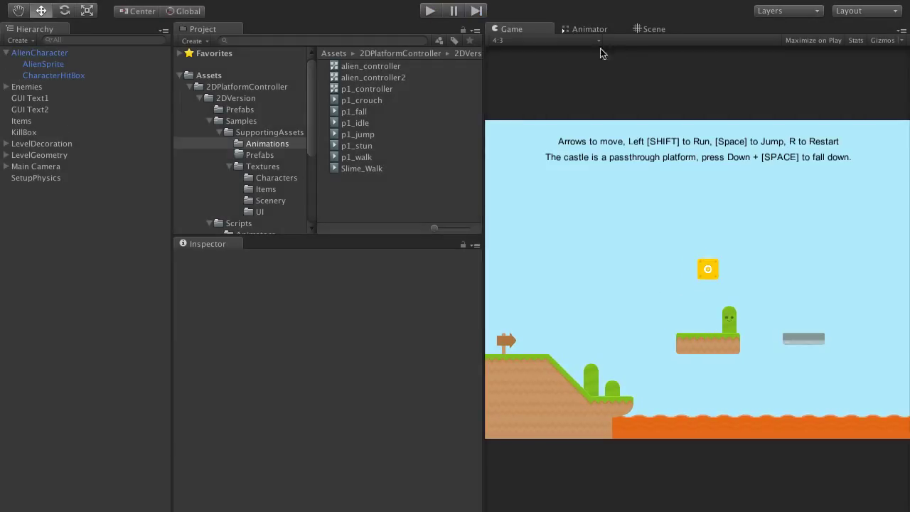
# - Add a CROUCHING state below FALLING that plays p1_crouch
pyautogui.click(597, 30)
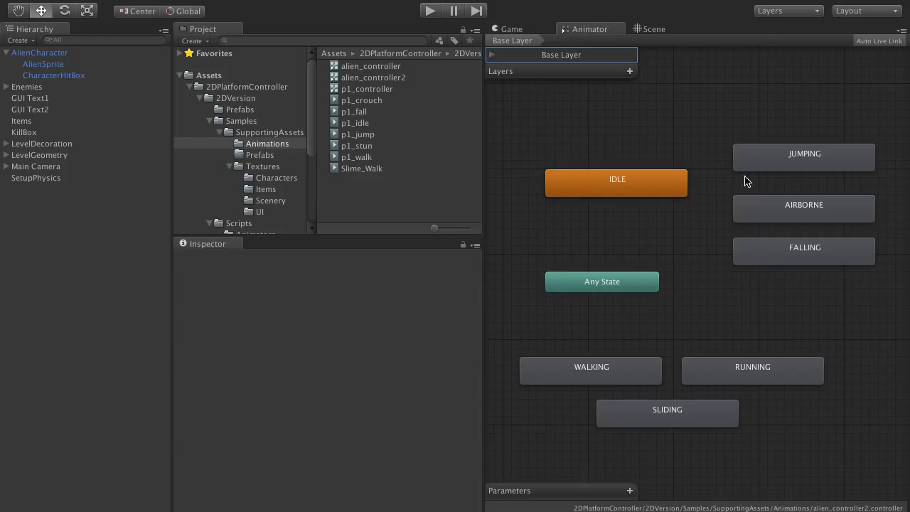
pyautogui.rightClick(748, 325)
pyautogui.click(760, 323)
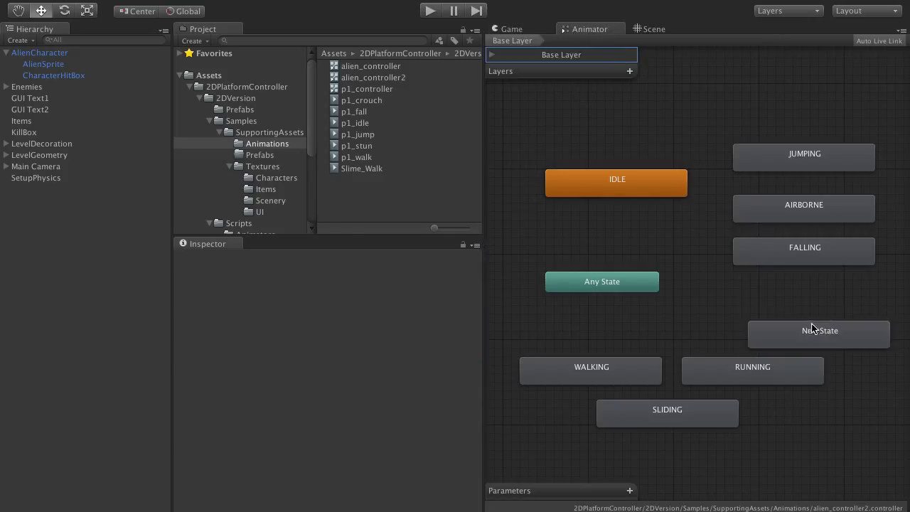
pyautogui.moveTo(808, 325); pyautogui.dragTo(778, 320)
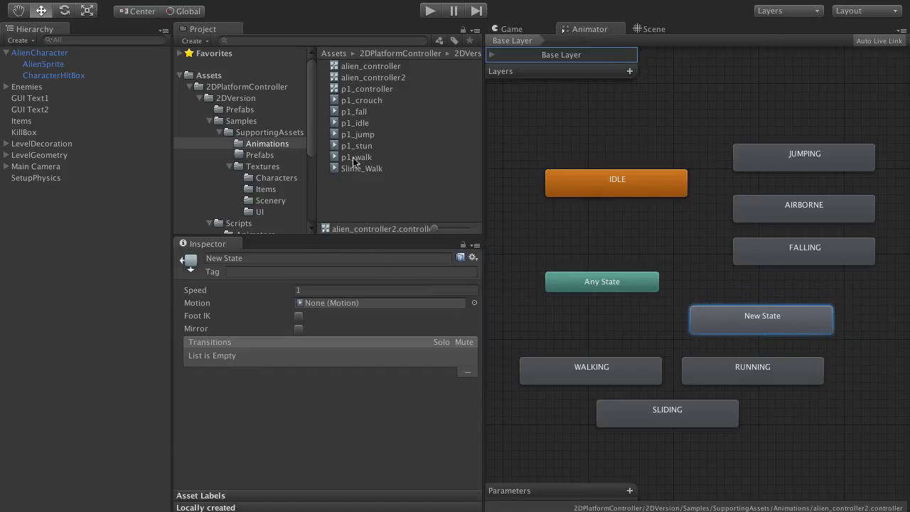
pyautogui.click(255, 257)
pyautogui.write('CROUCHING')
pyautogui.press('Return')
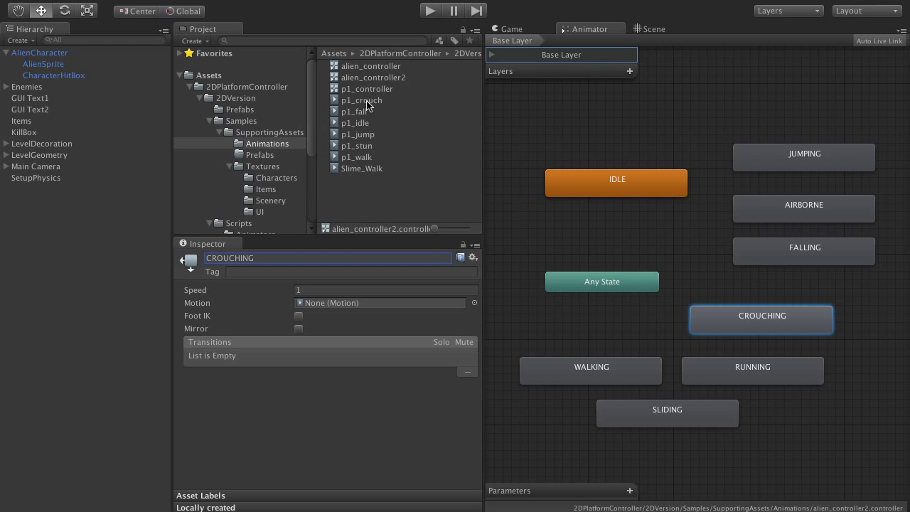
pyautogui.moveTo(364, 101); pyautogui.dragTo(340, 308)
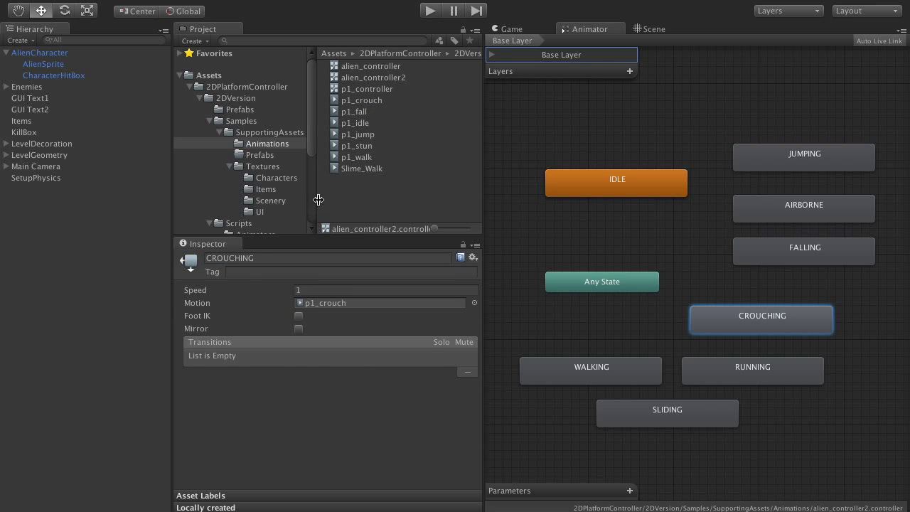
pyautogui.click(47, 54)
# - On AlienSprite's Animation Bridge, set Handled States to 8 and make Element 7 CROUCHING
pyautogui.click(48, 65)
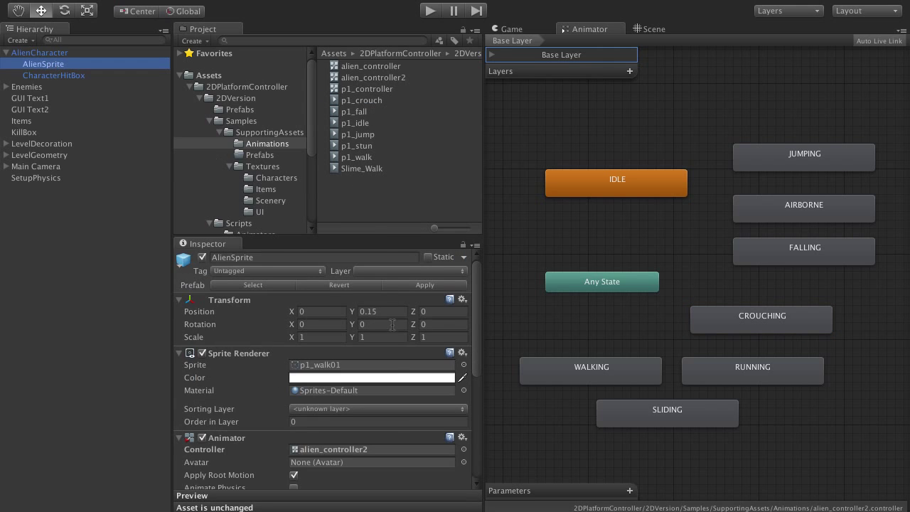
pyautogui.scroll(-5, 398, 437)
pyautogui.click(279, 348)
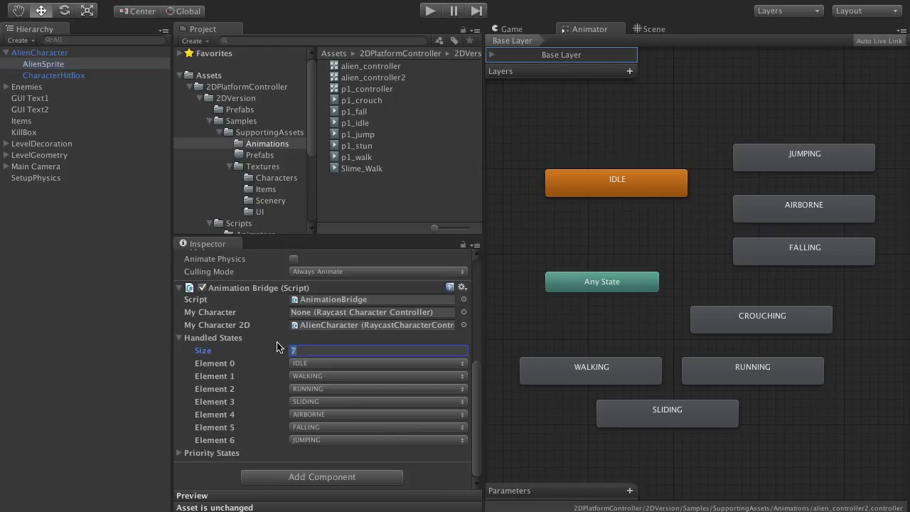
pyautogui.write('8')
pyautogui.press('Return')
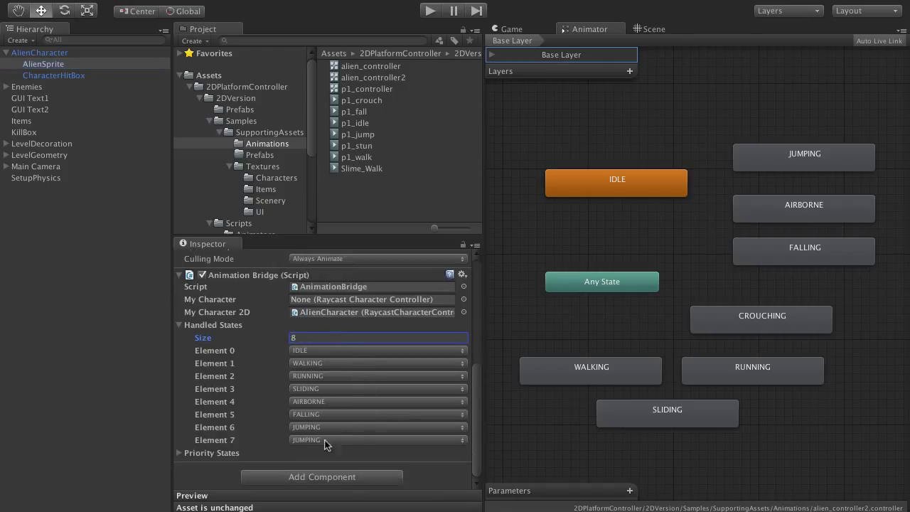
pyautogui.click(325, 441)
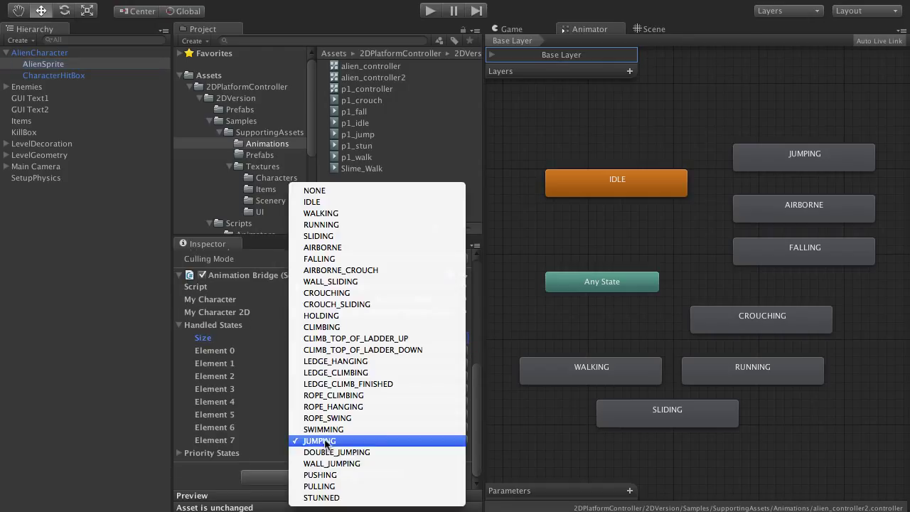
pyautogui.click(332, 293)
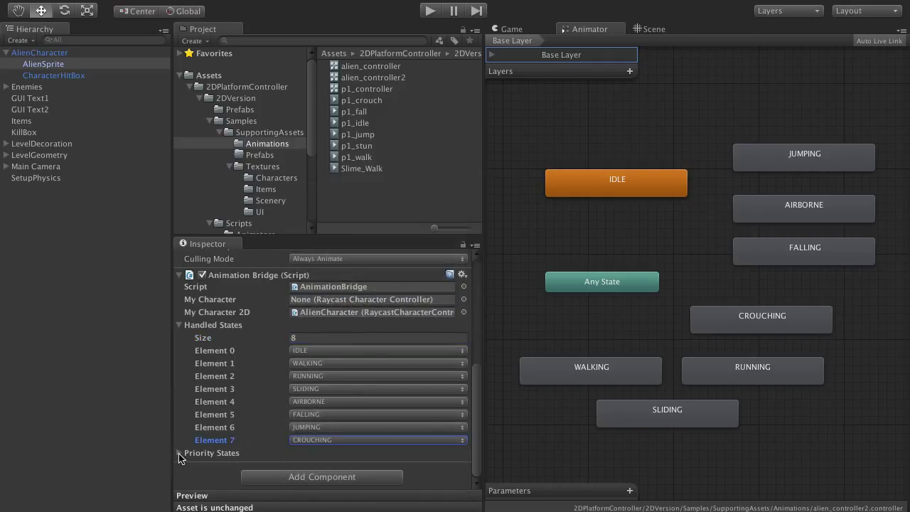
# - Expand the Priority States list and start play mode
pyautogui.click(179, 454)
pyautogui.scroll(-1, 241, 442)
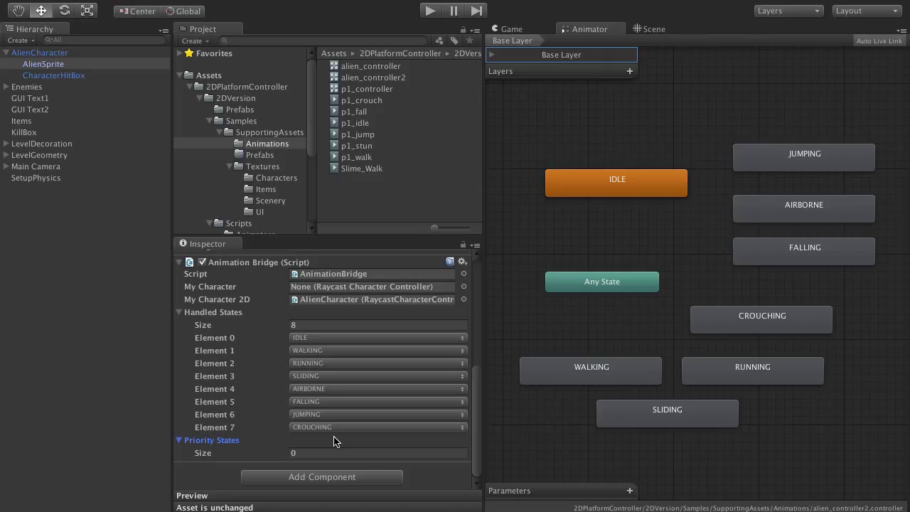
pyautogui.click(429, 11)
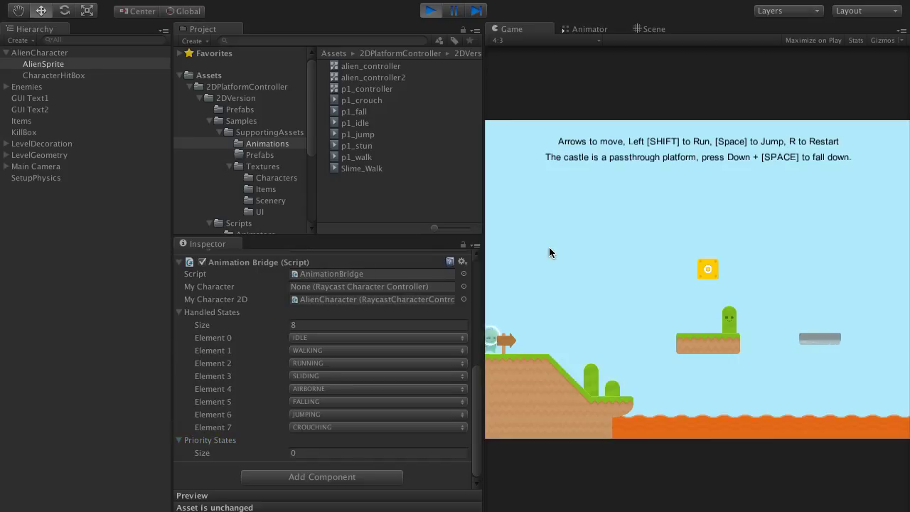
# - Walk the alien right past the wooden signpost in the Game view
pyautogui.press('Right')
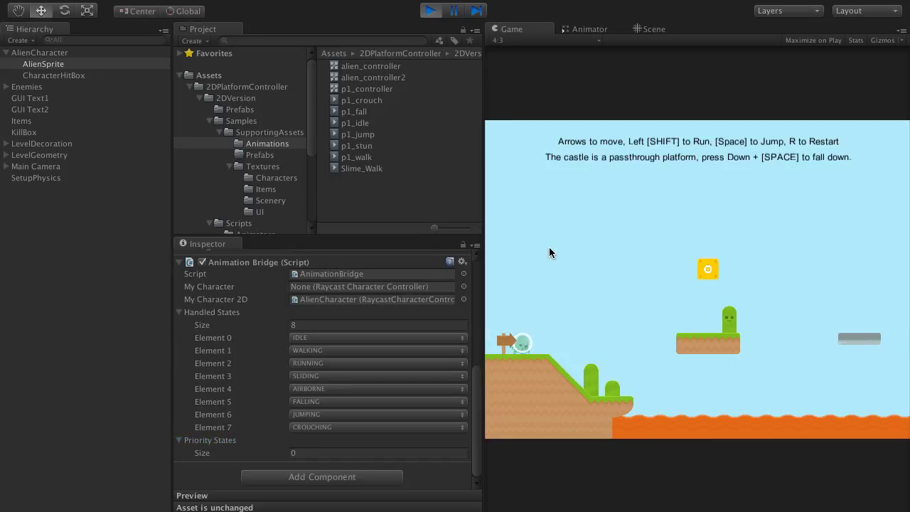